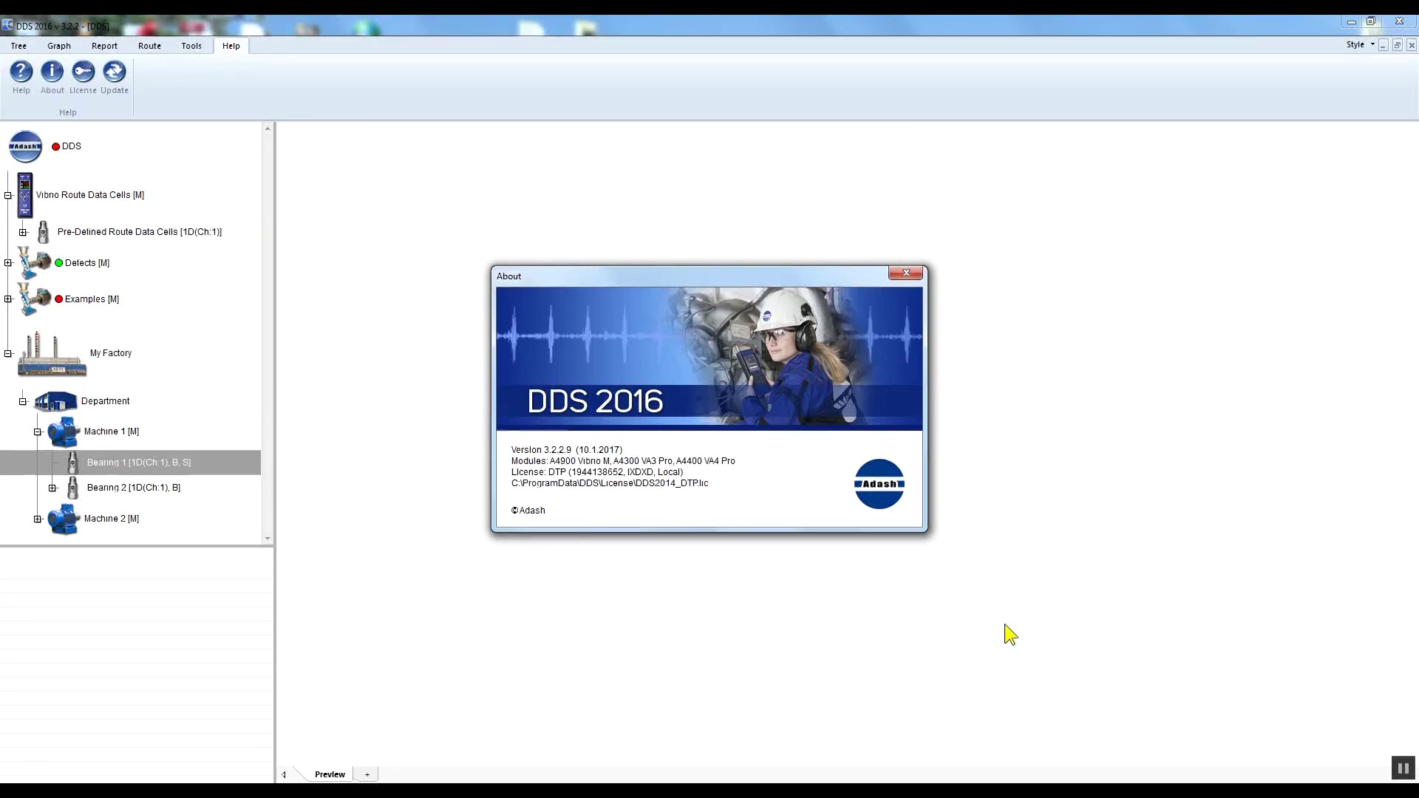
# Close the About window and show the Tree ribbon's editing tools
pyautogui.click(904, 280)
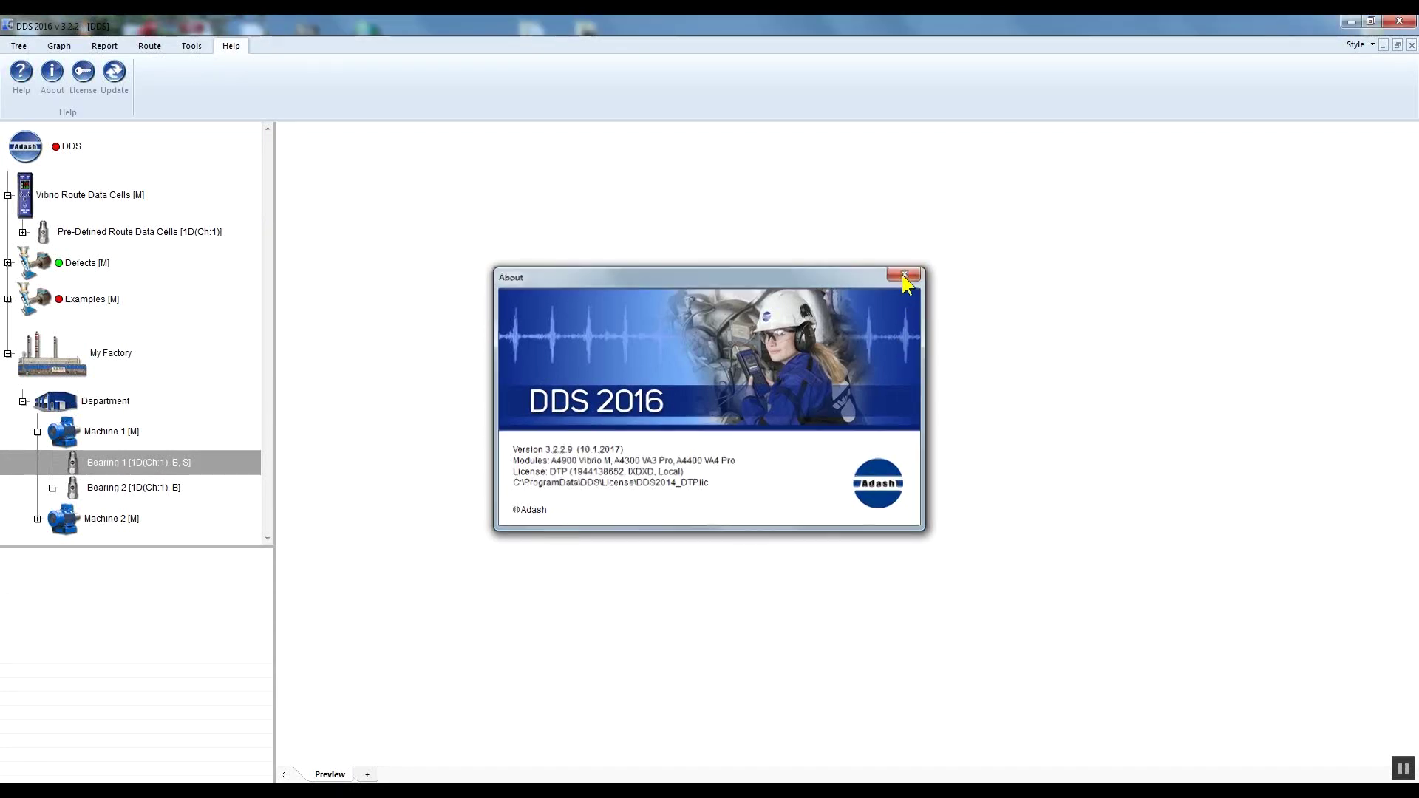
pyautogui.click(18, 46)
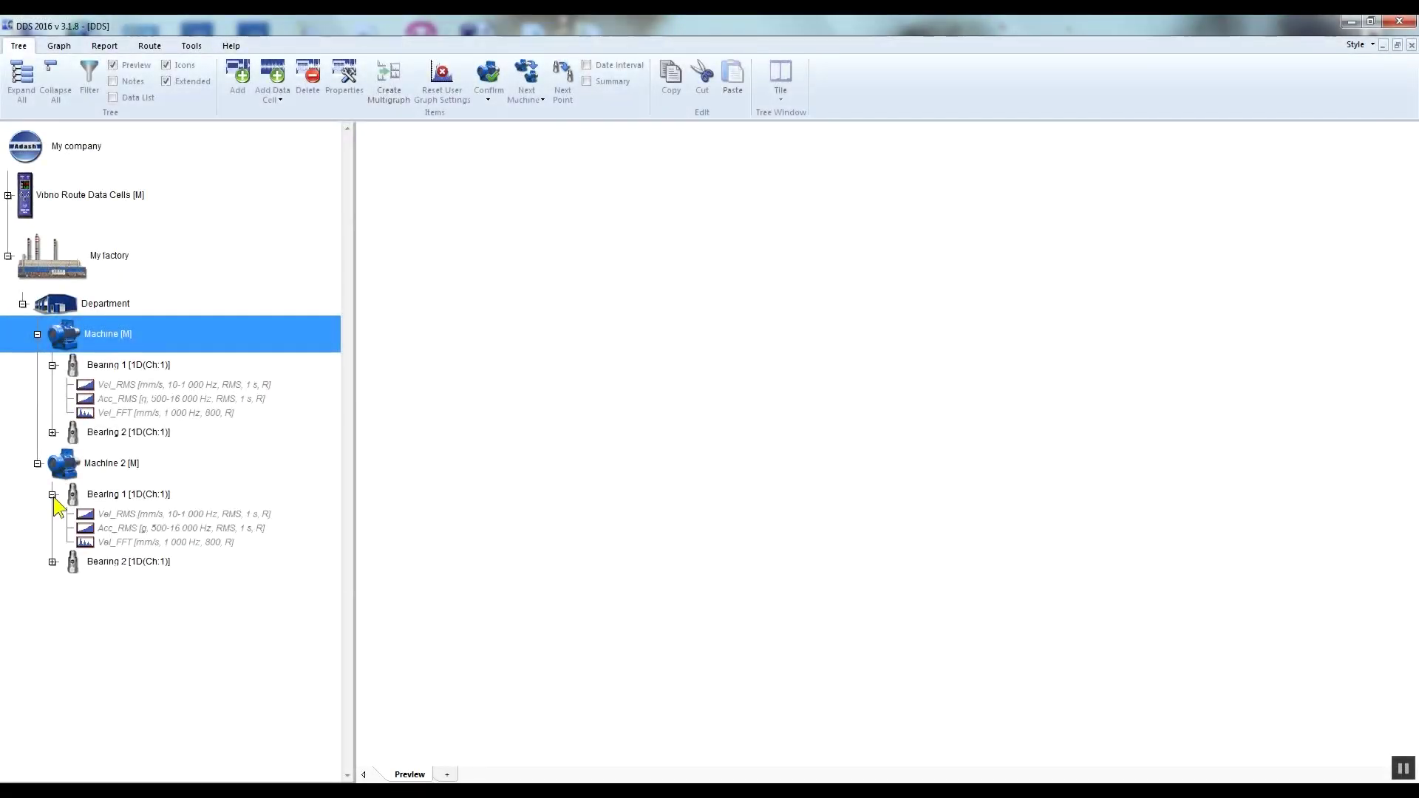
# Expand Bearing 2 under both machines and select the My factory branch
pyautogui.click(52, 562)
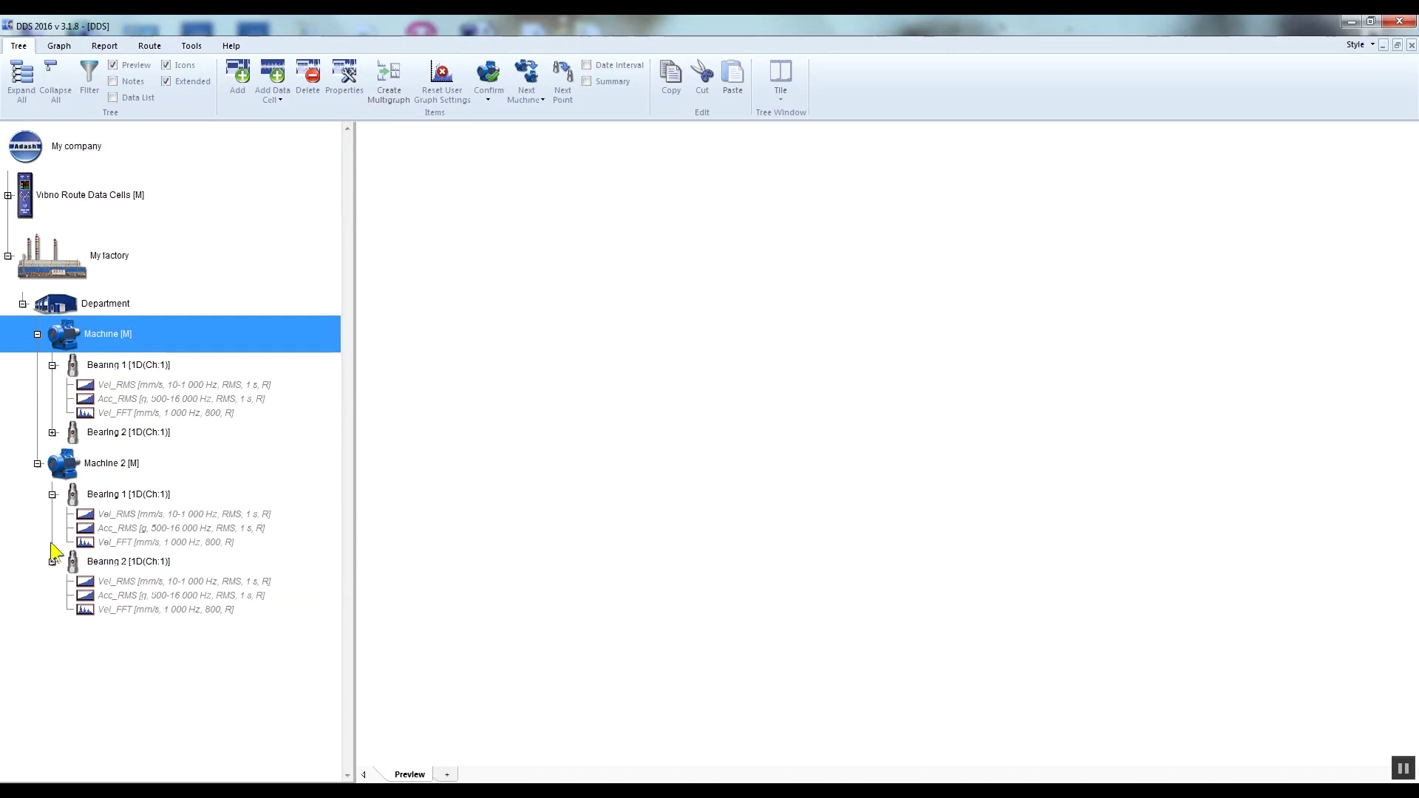
pyautogui.click(53, 433)
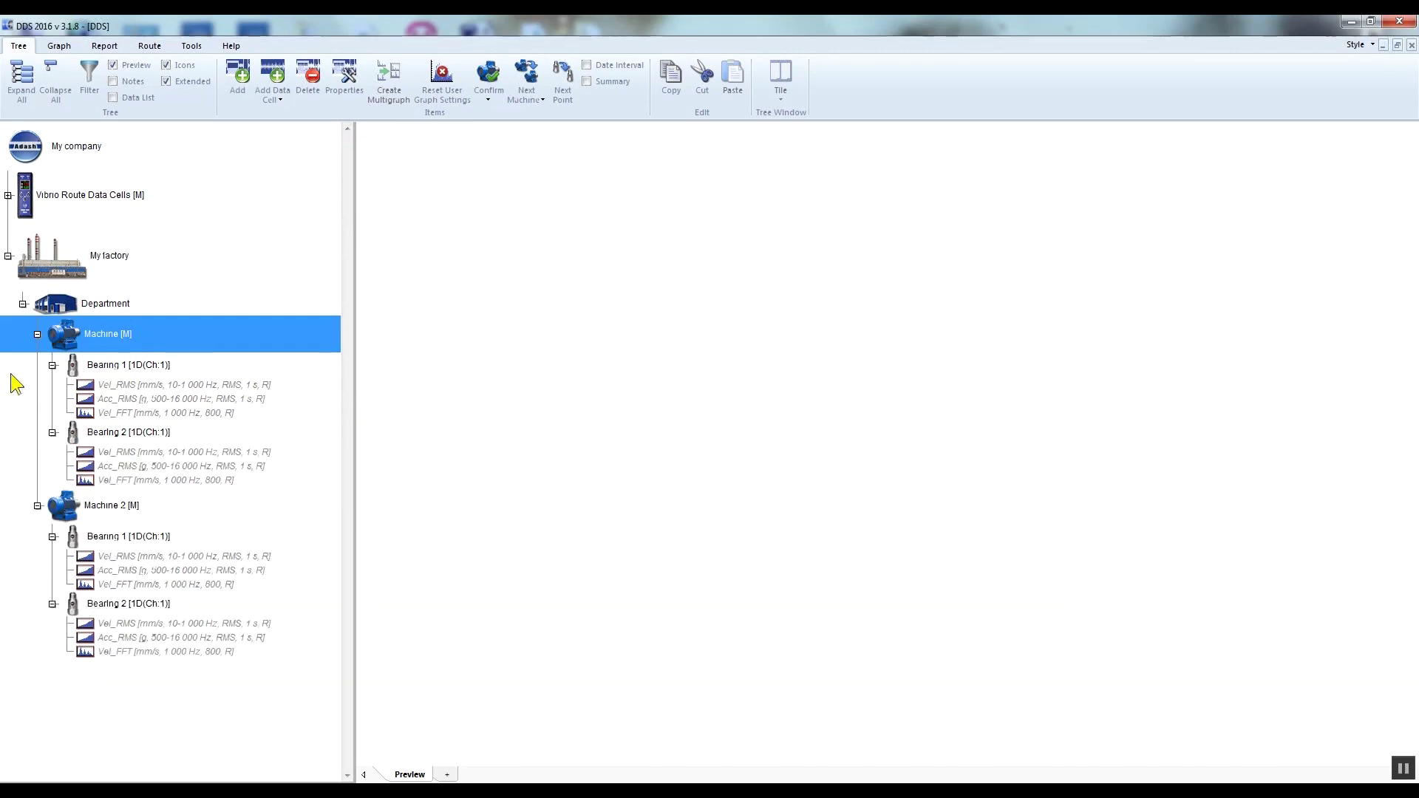
pyautogui.click(25, 273)
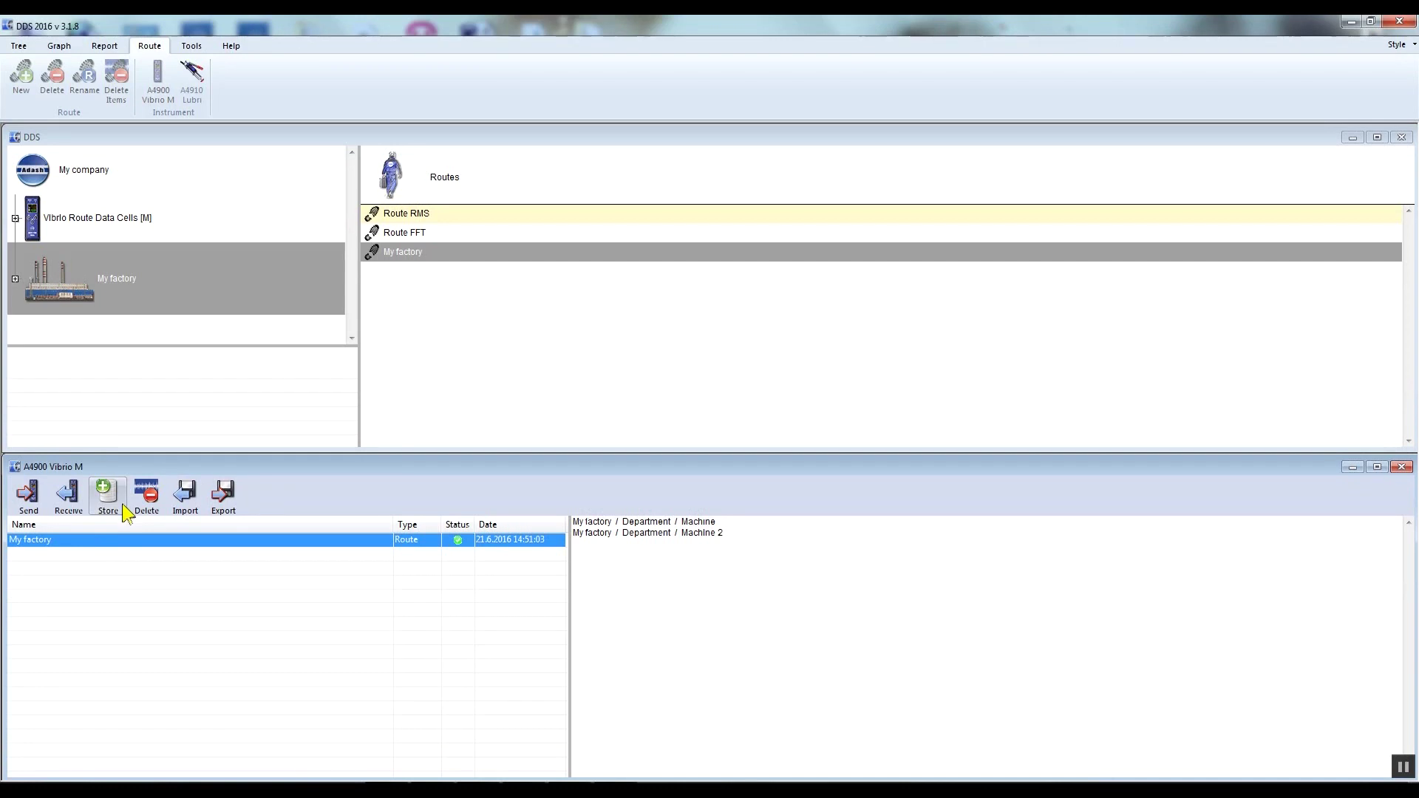
# Store the received My factory route into the tree and acknowledge the confirmation
pyautogui.click(117, 505)
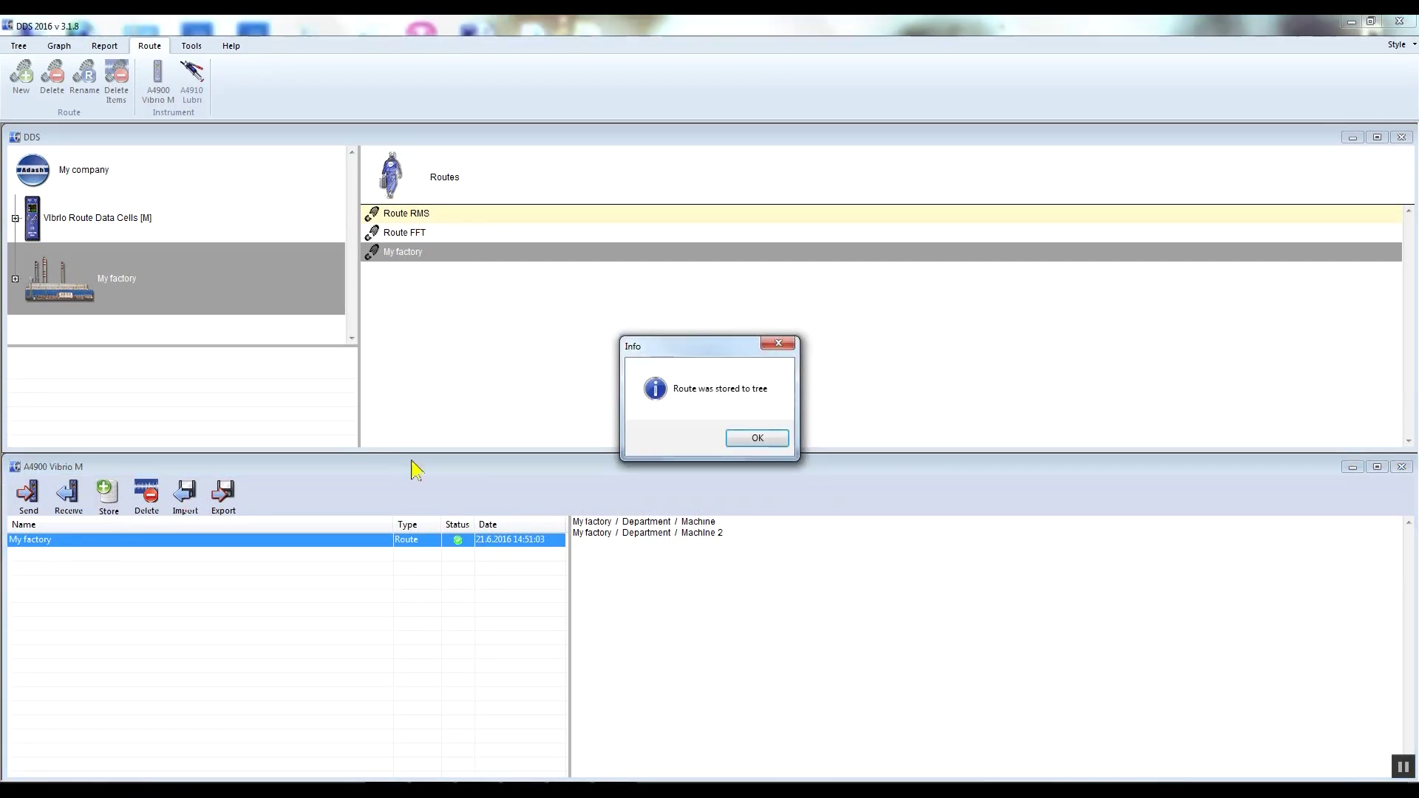
pyautogui.click(767, 440)
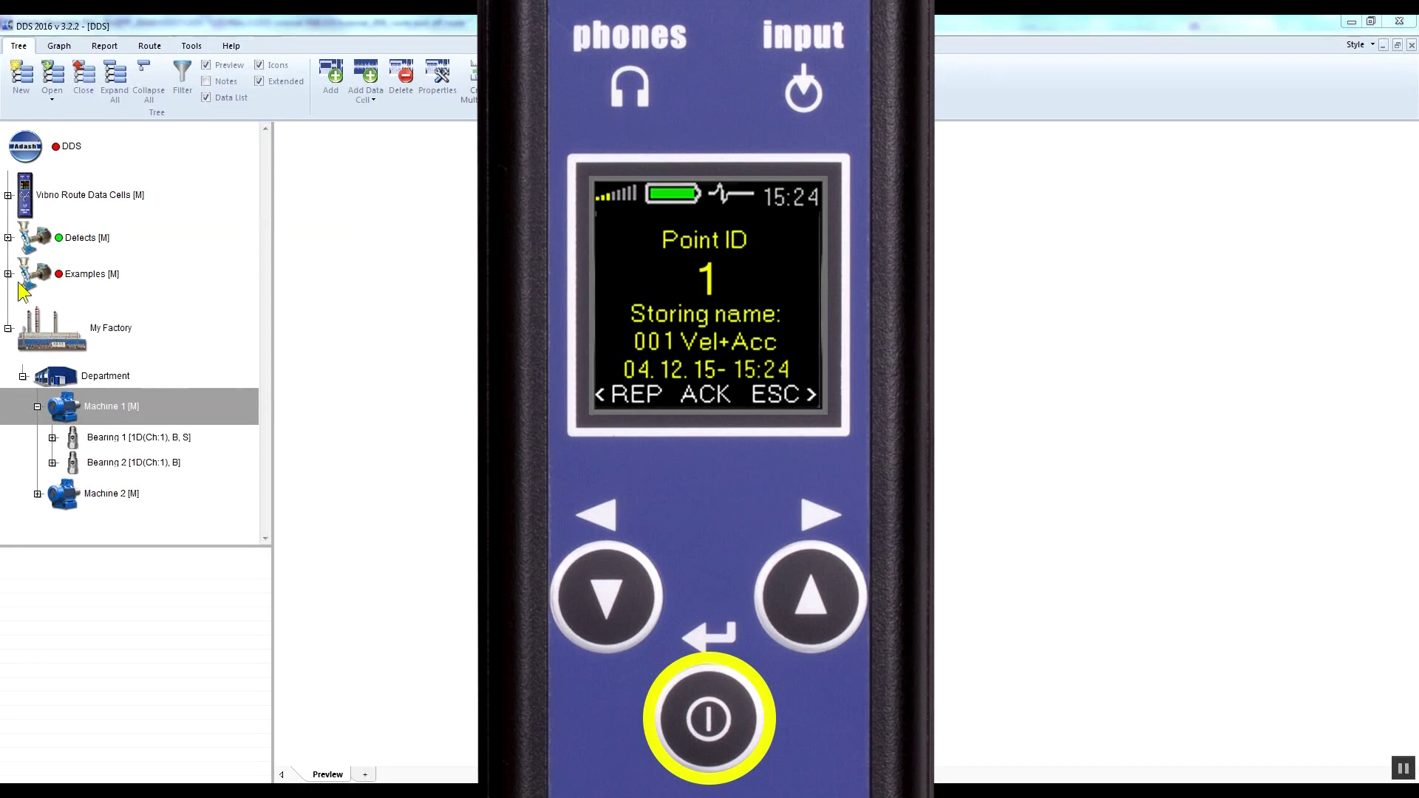
# Expand the Vibro Route Data Cells [M] group in the tree
pyautogui.doubleClick(58, 198)
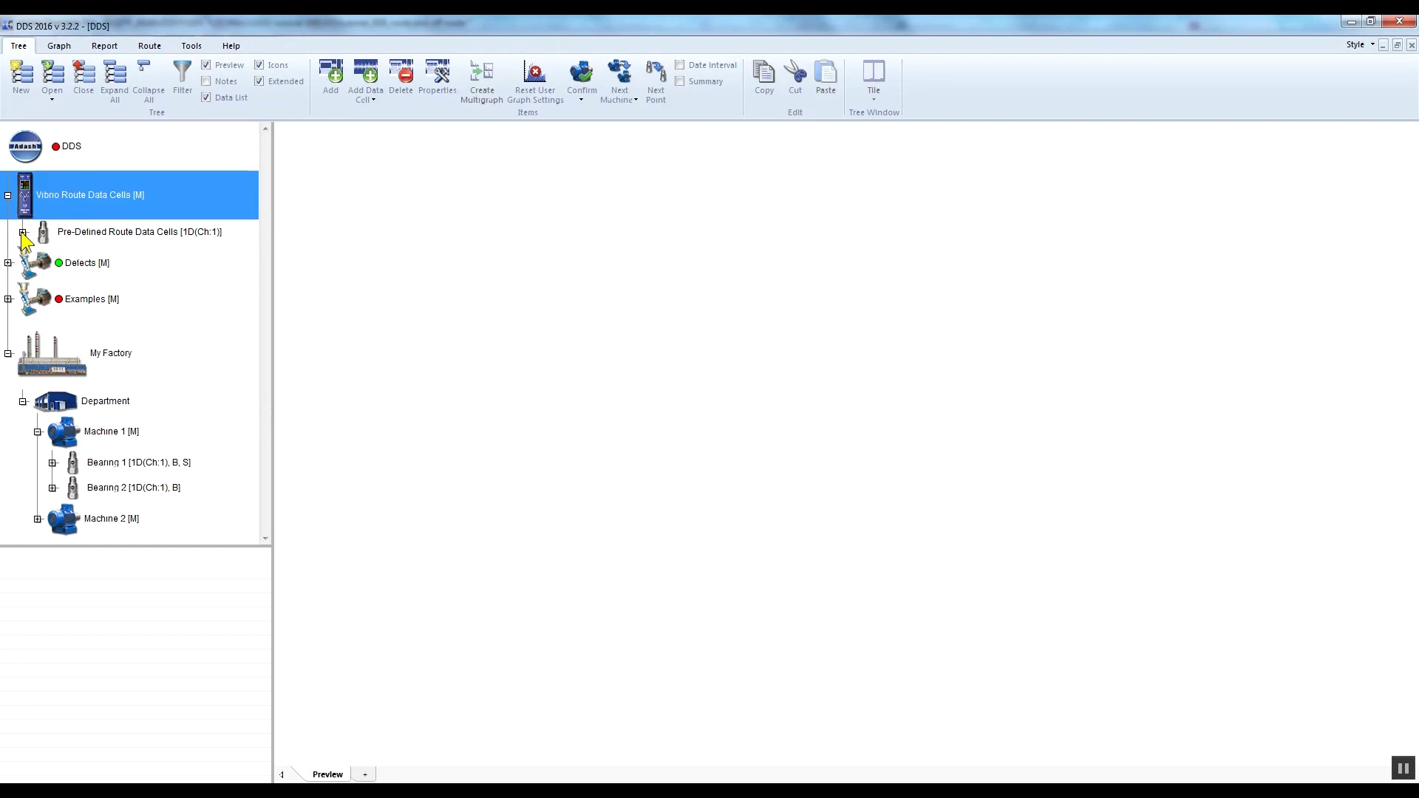
# Inspect the empty Vel_RMS, Vel_Peak, Acc_RMS and Acc_Peak predefined route cells
pyautogui.click(23, 234)
pyautogui.click(146, 255)
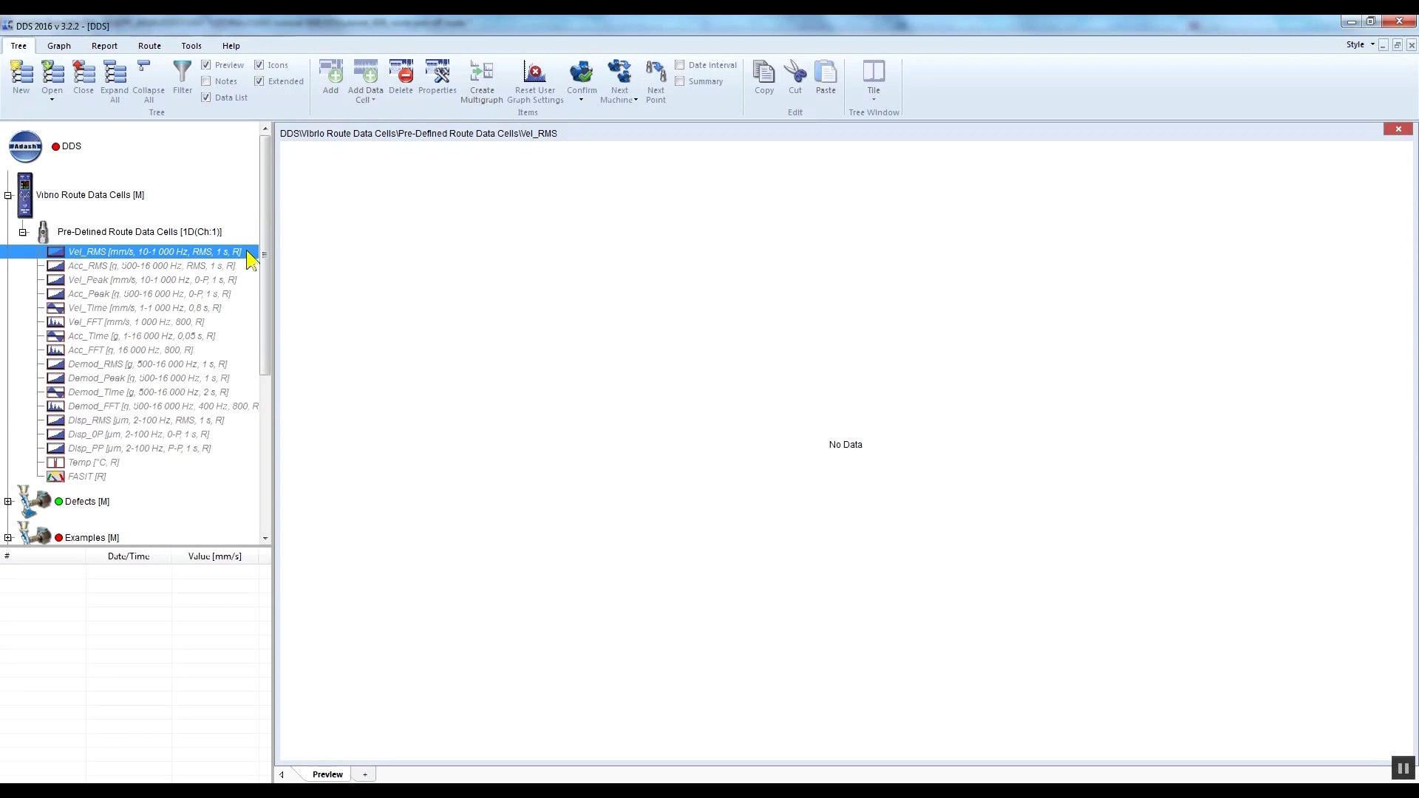
pyautogui.click(241, 281)
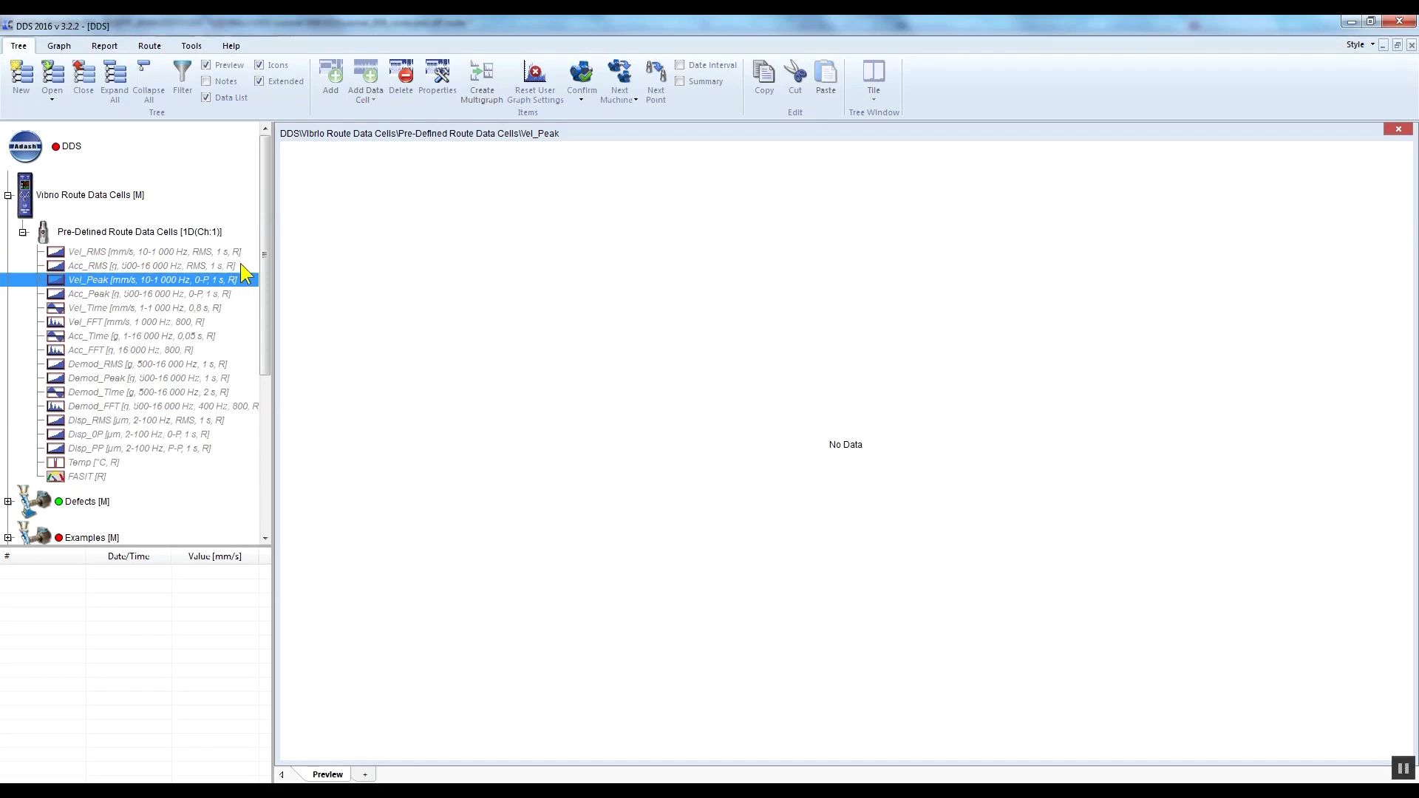
pyautogui.click(241, 267)
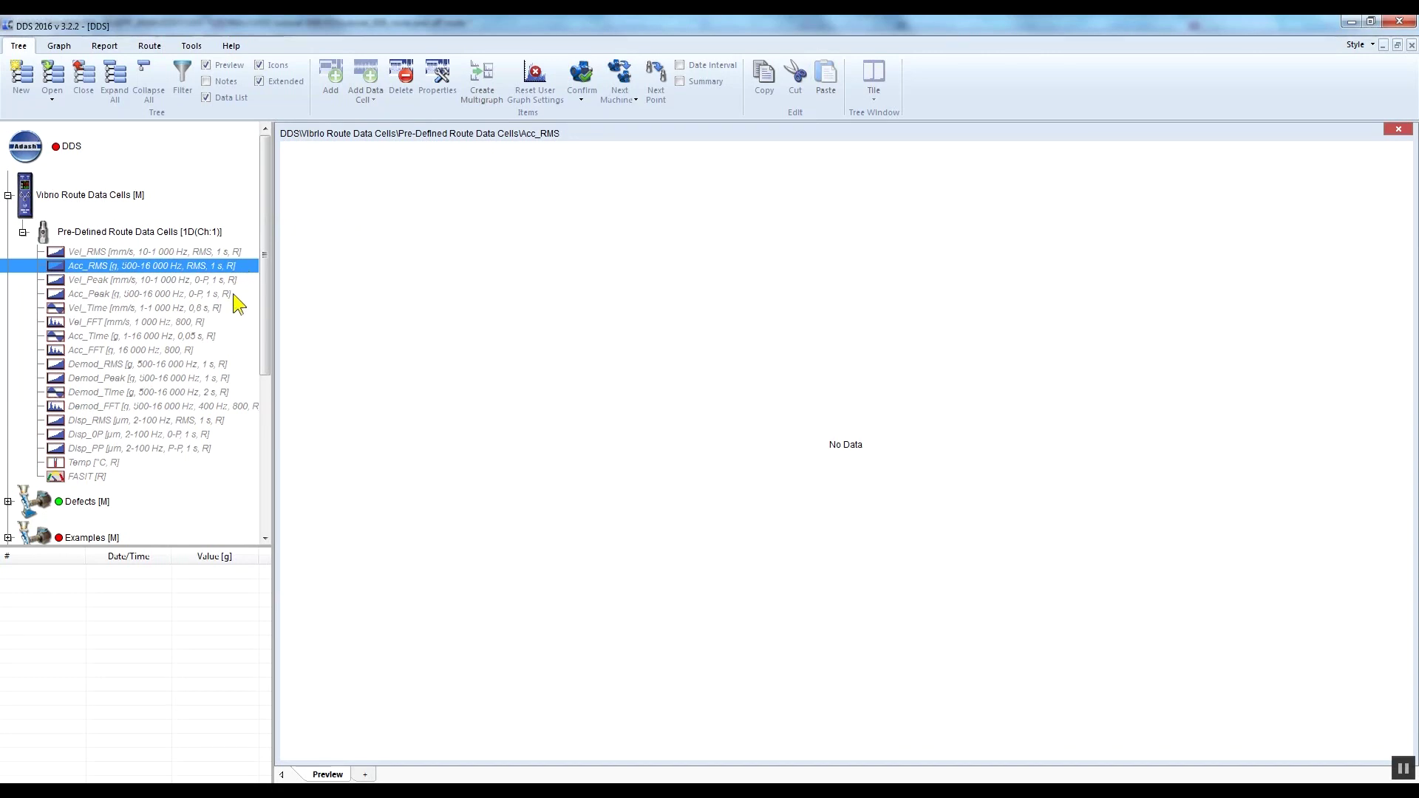
pyautogui.click(238, 296)
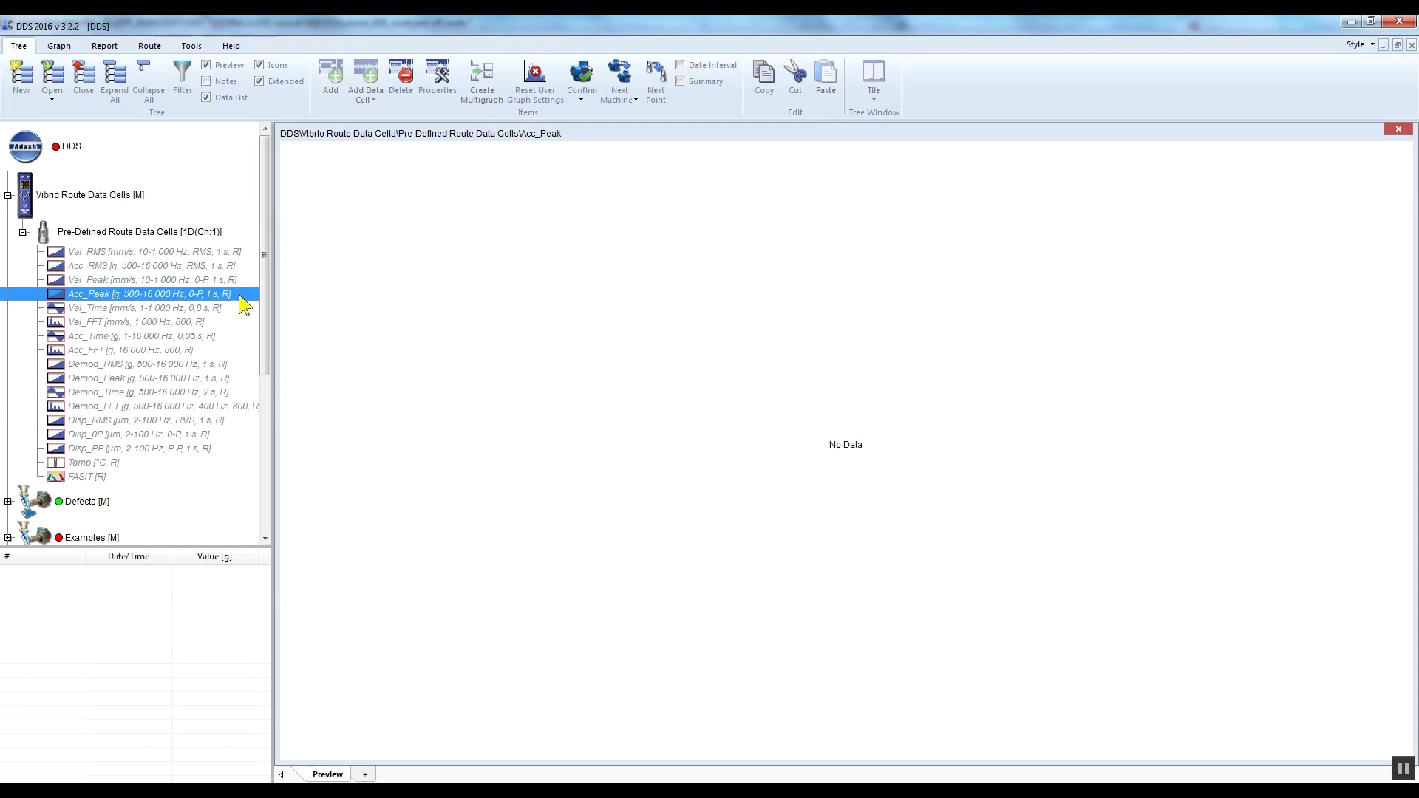
# Collapse the Pre-Defined and Vibro Route Data Cells groups again
pyautogui.click(23, 232)
pyautogui.click(9, 197)
pyautogui.click(8, 196)
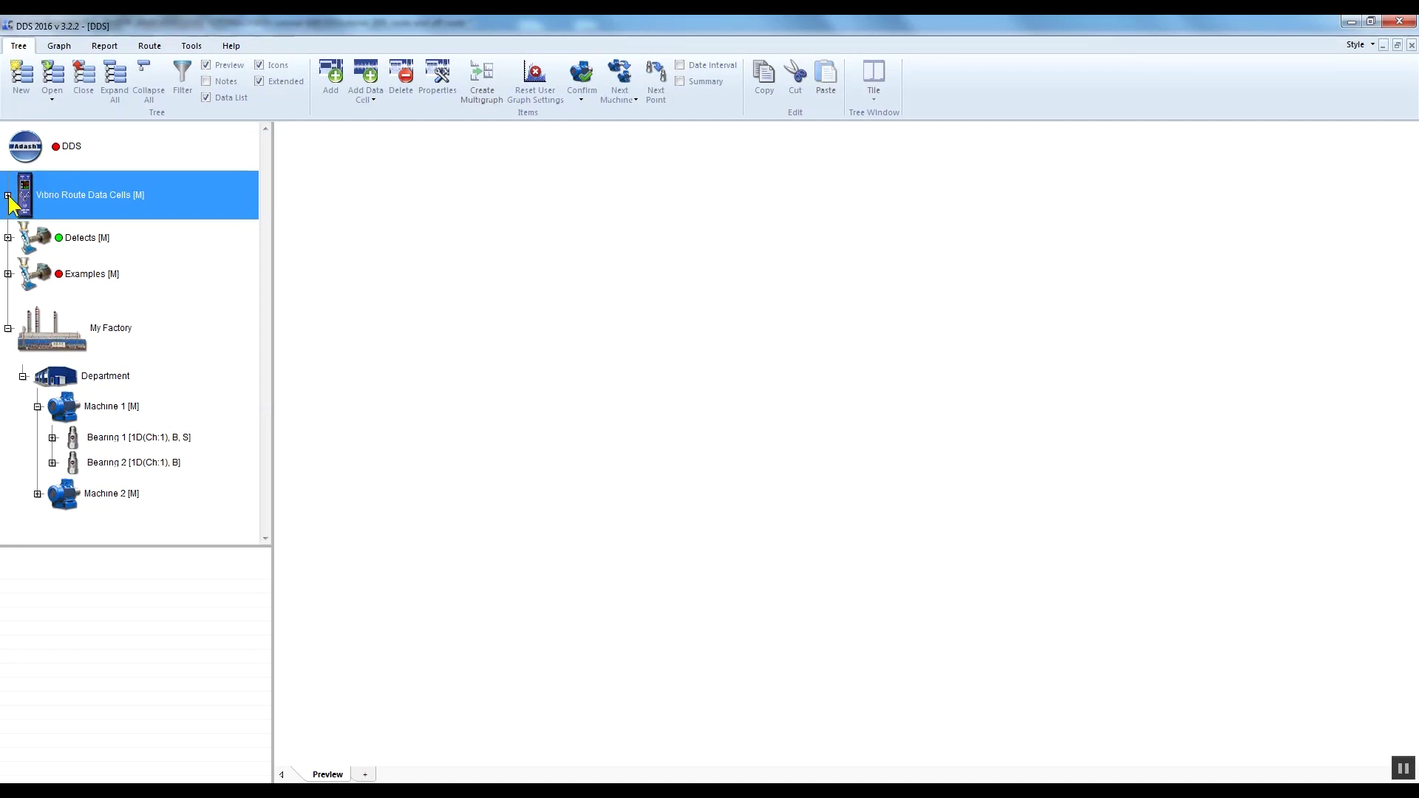
# Receive measurements from the A4900 Vibrio M and select Point_1 in the Analyzer data
pyautogui.click(158, 47)
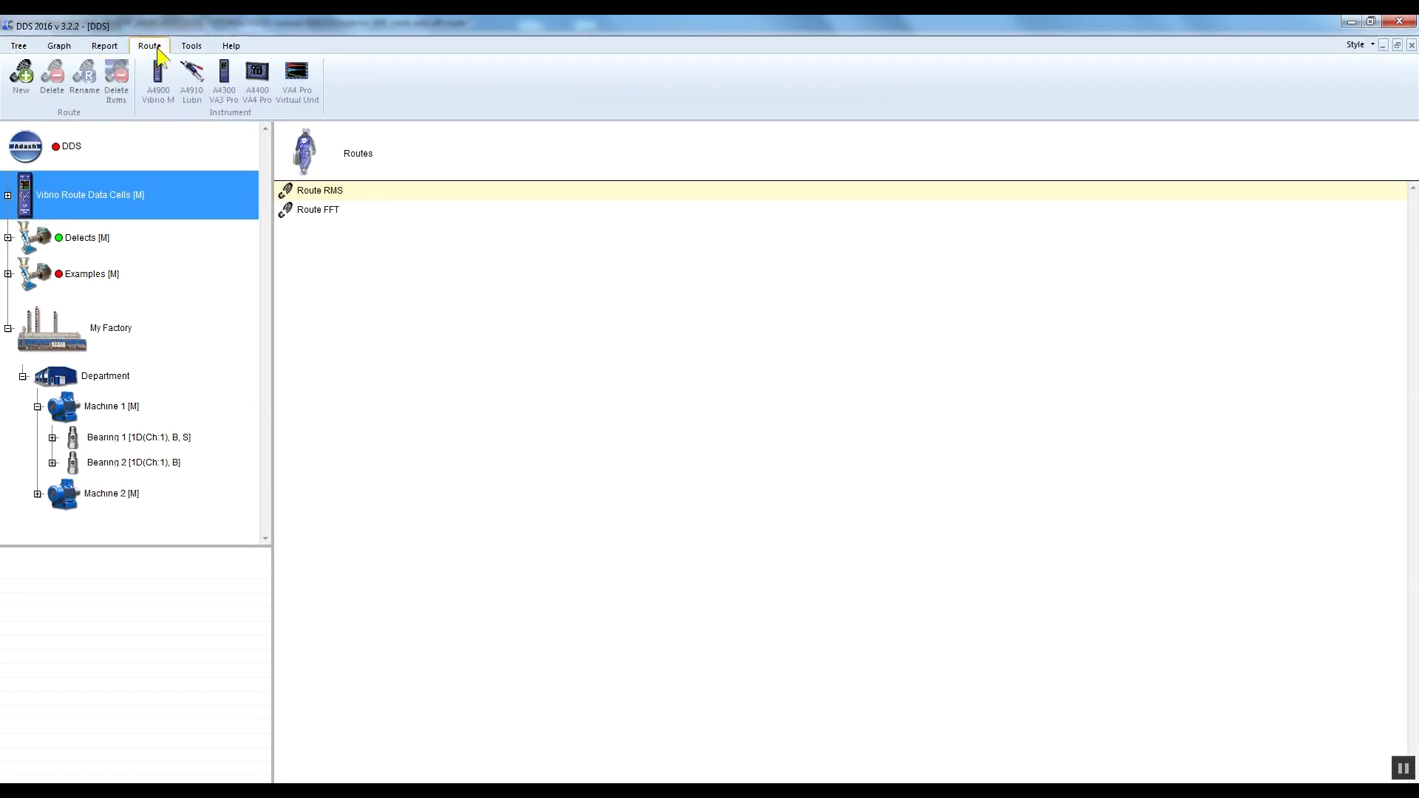
pyautogui.click(158, 84)
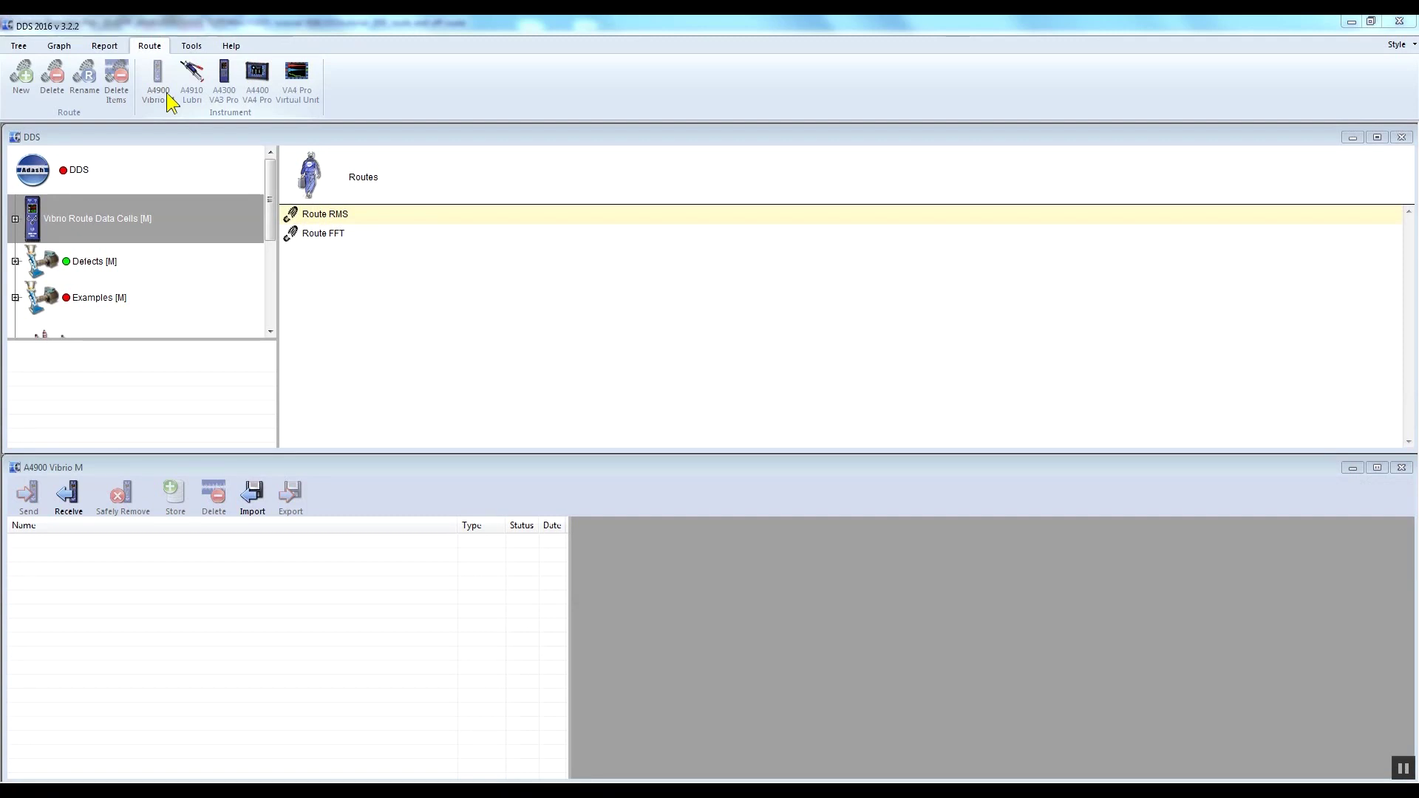
pyautogui.click(75, 500)
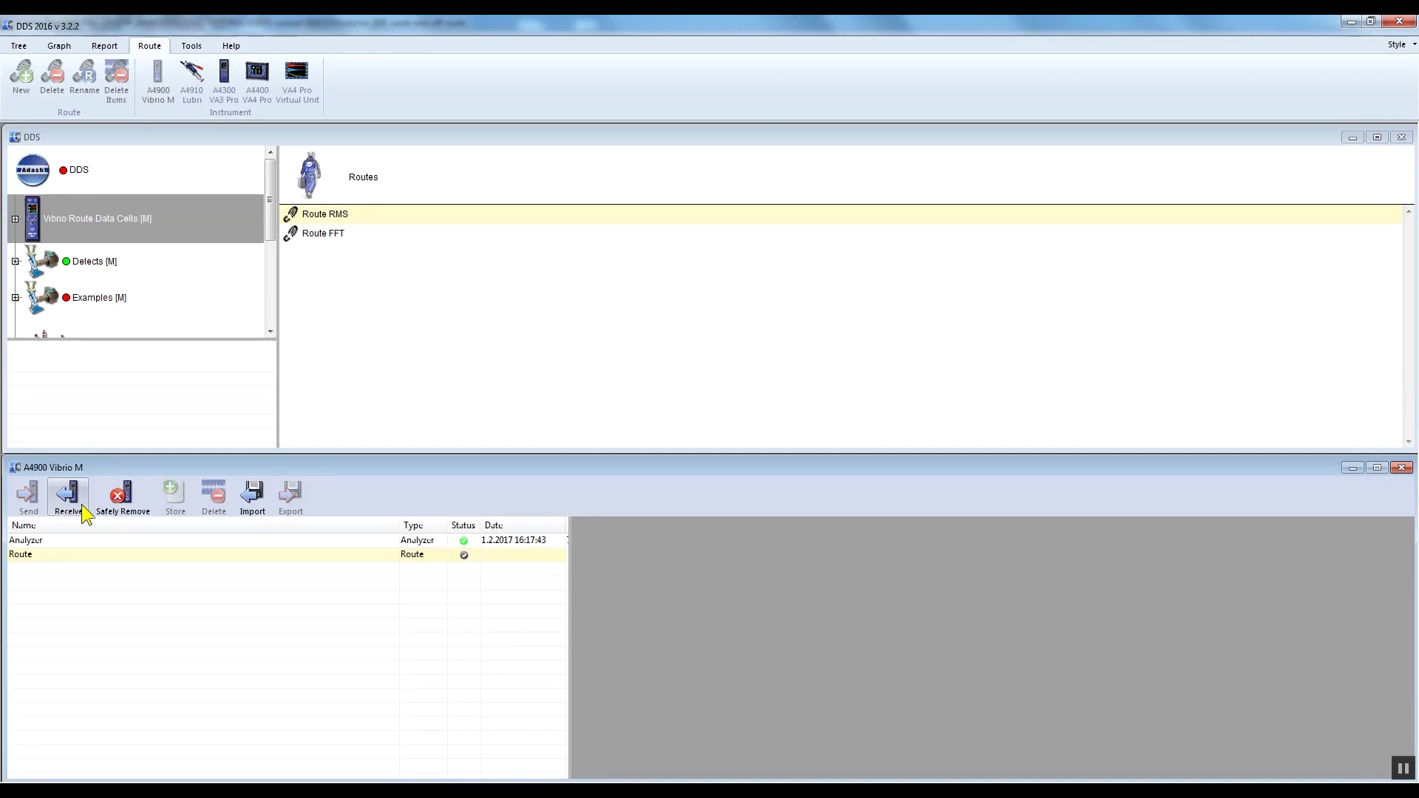
pyautogui.click(45, 540)
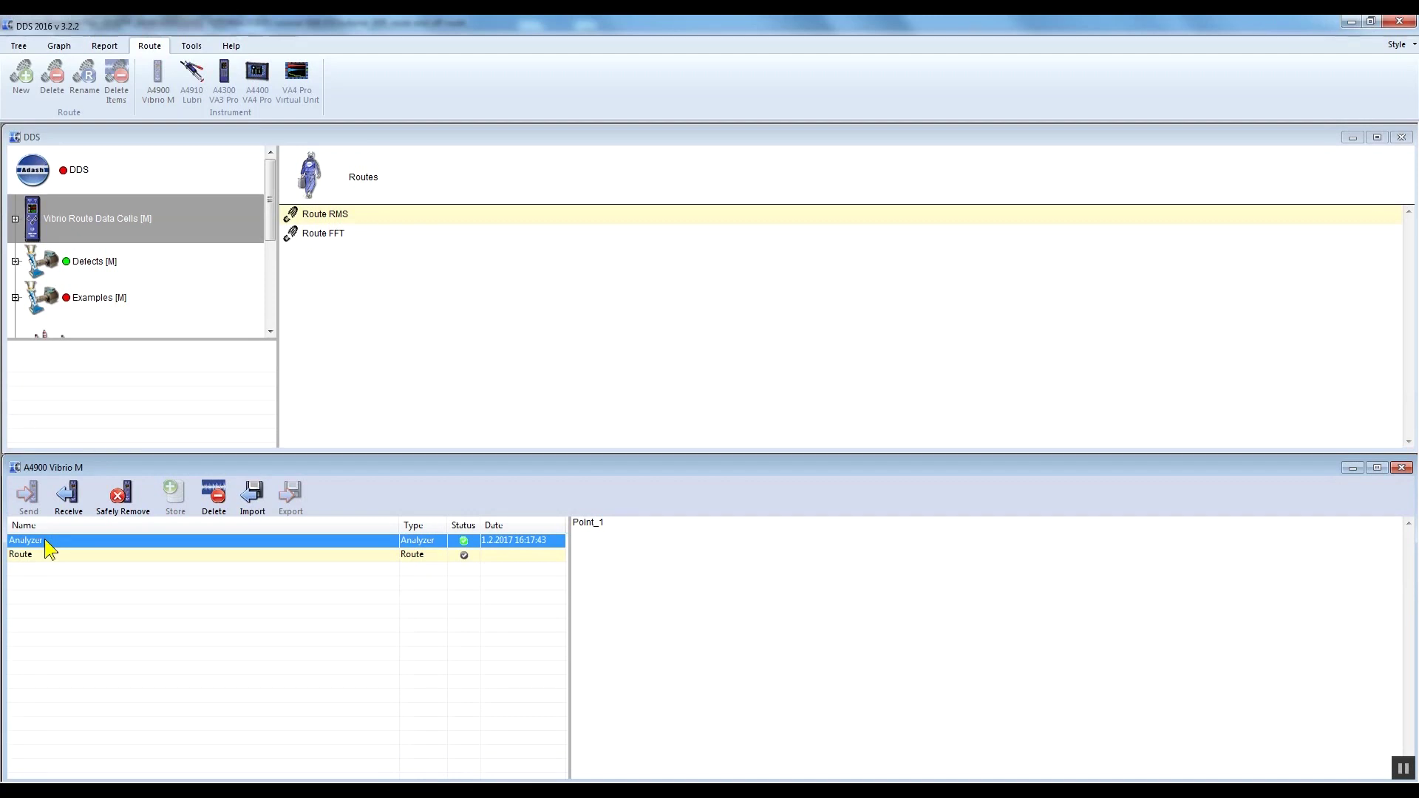
pyautogui.click(613, 528)
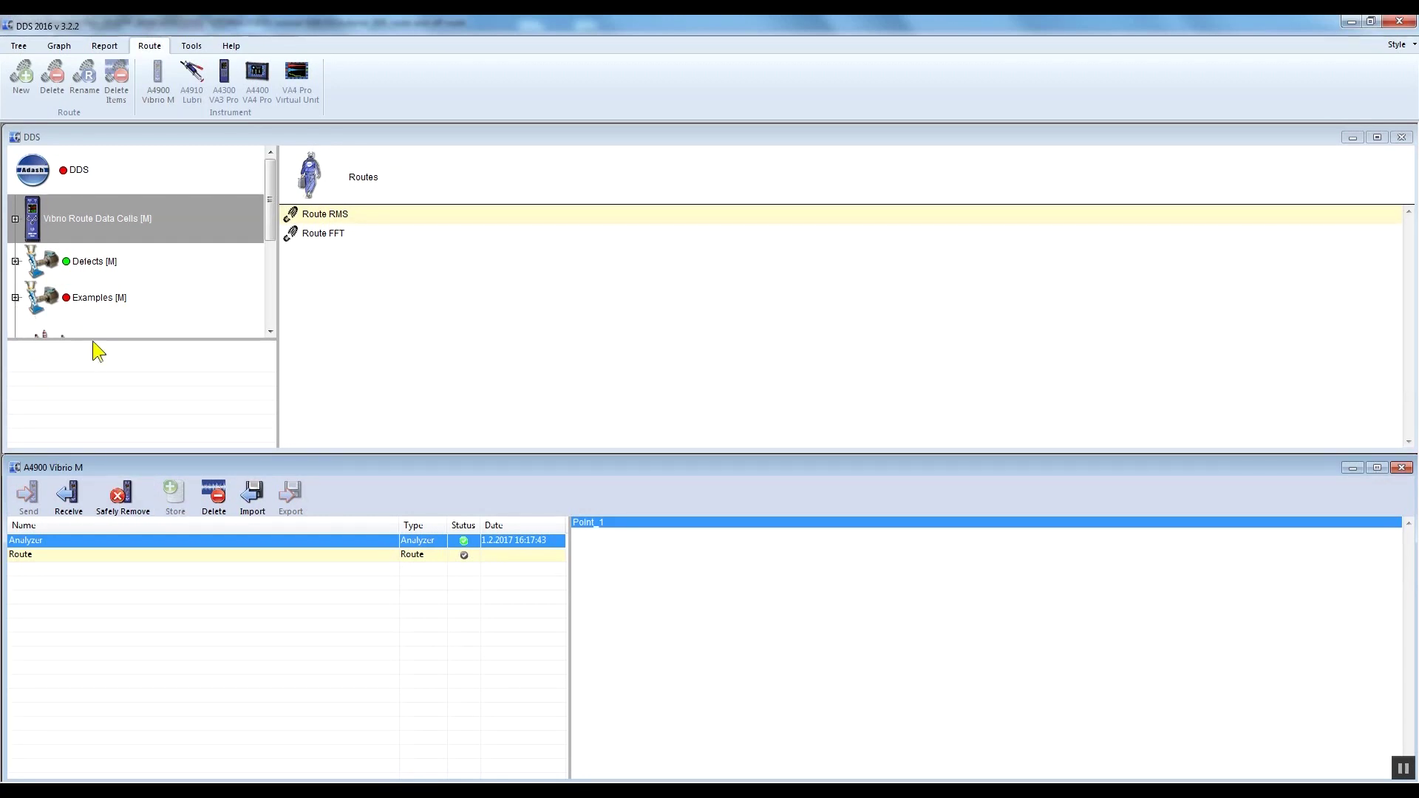
# Select Machine 1's Bearing 1 with Point_1 and show its five readings as trend graphs
pyautogui.moveTo(93, 337); pyautogui.dragTo(93, 408)
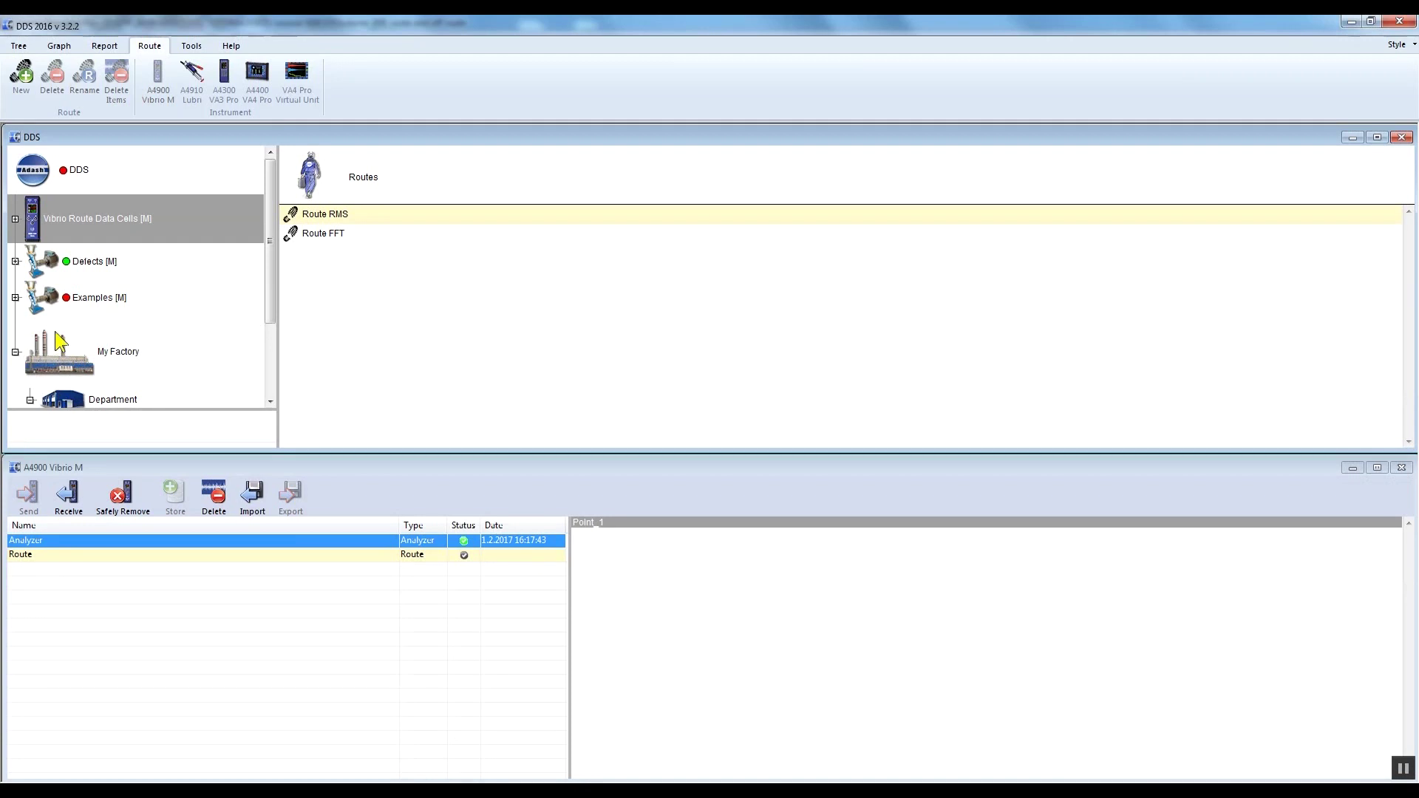
pyautogui.click(111, 401)
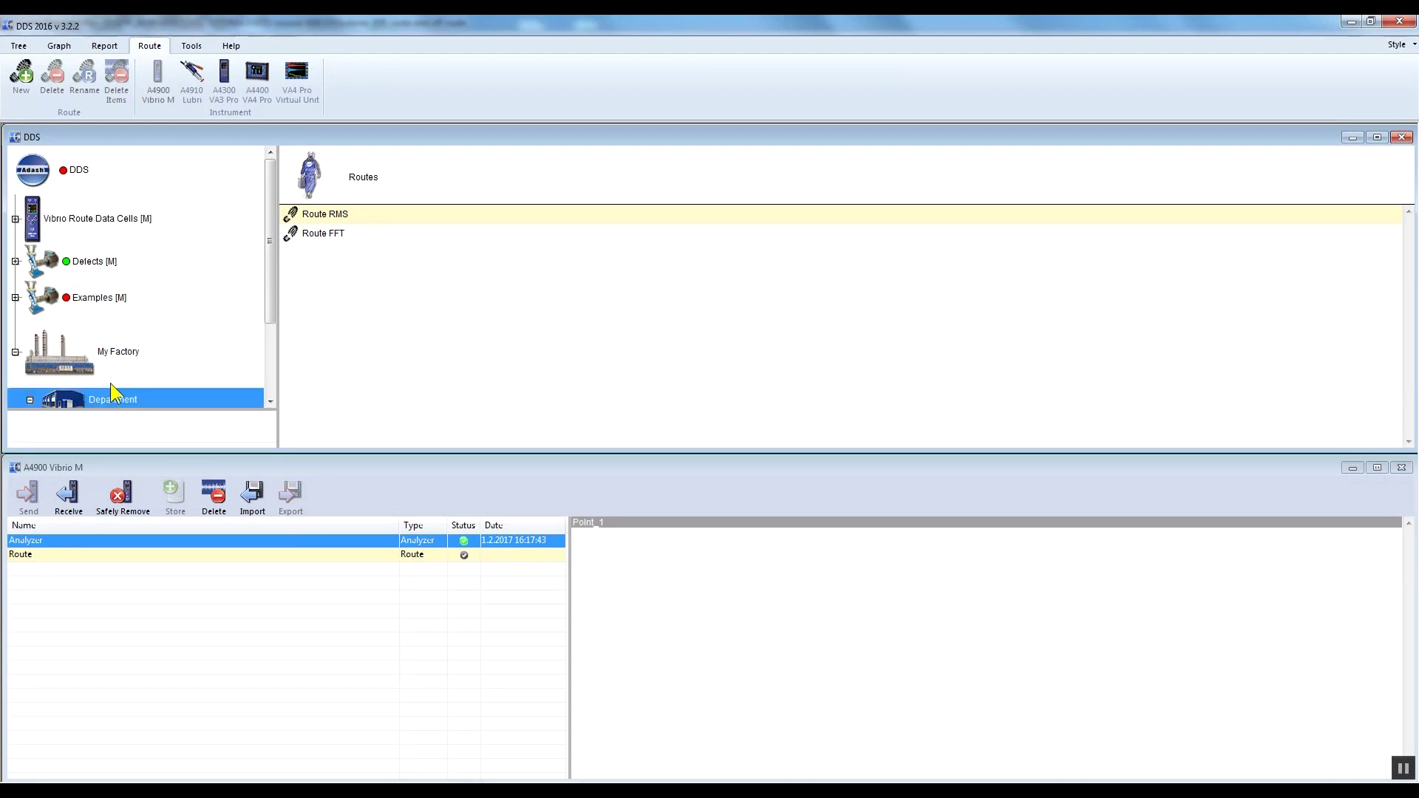
pyautogui.scroll(-2, 110, 383)
pyautogui.scroll(1, 111, 395)
pyautogui.click(121, 363)
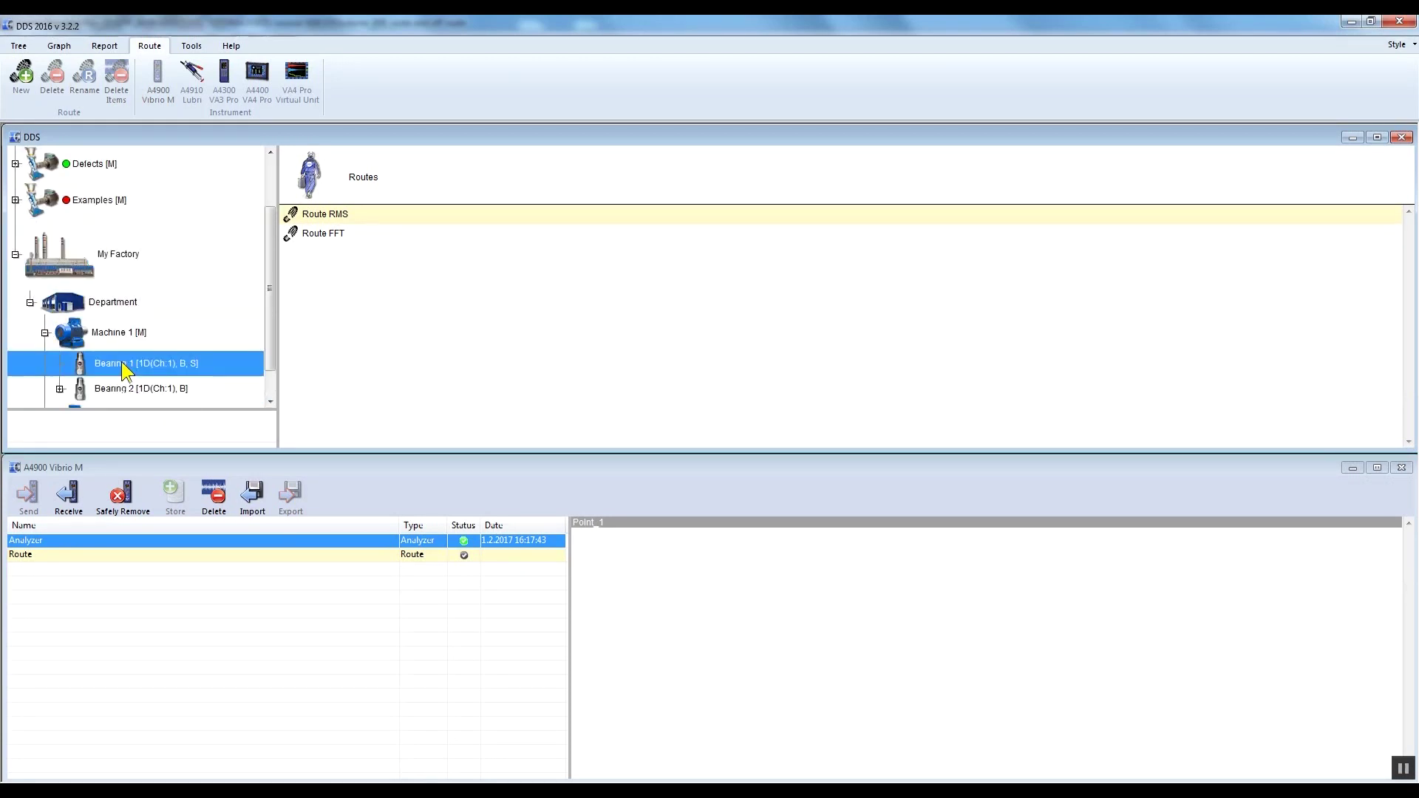
pyautogui.click(665, 524)
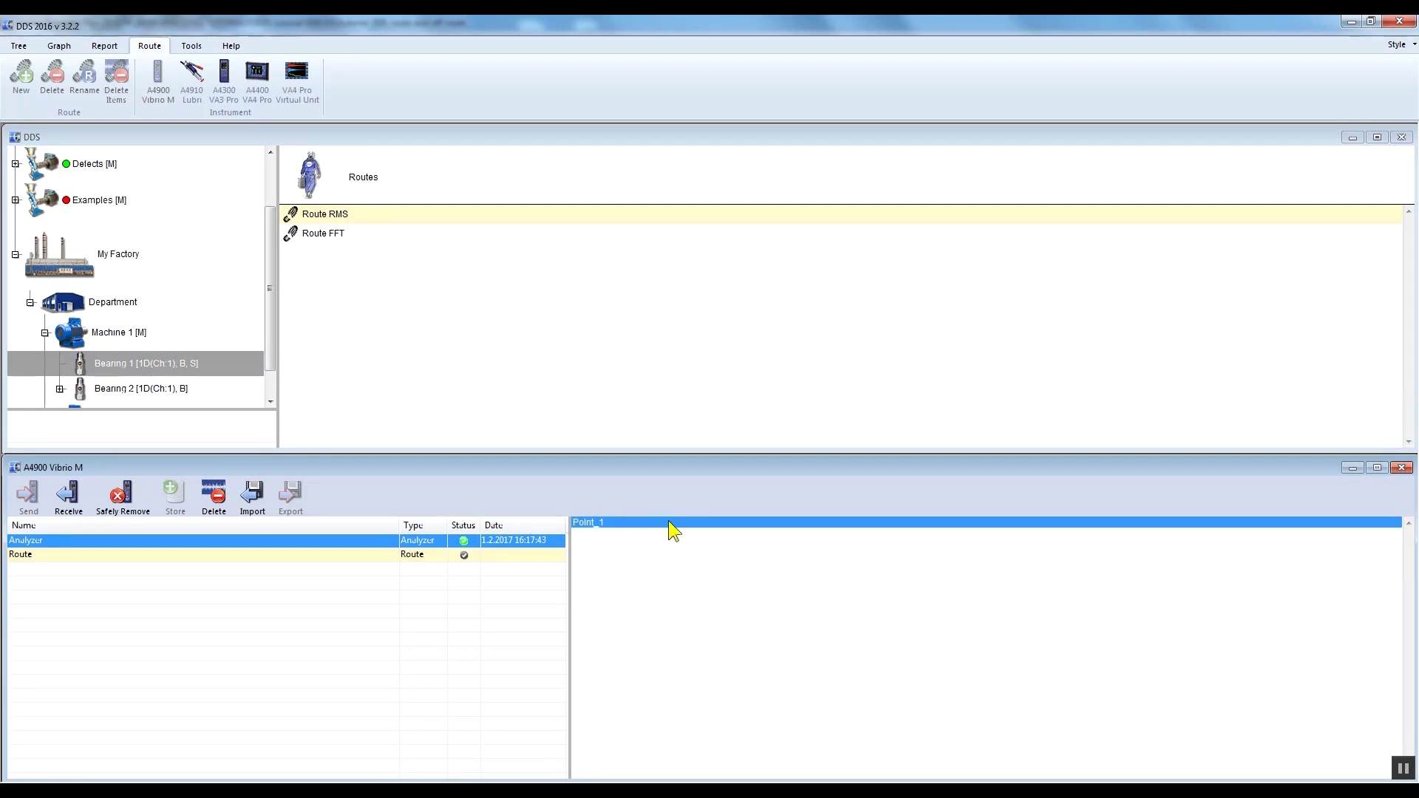
pyautogui.doubleClick(125, 364)
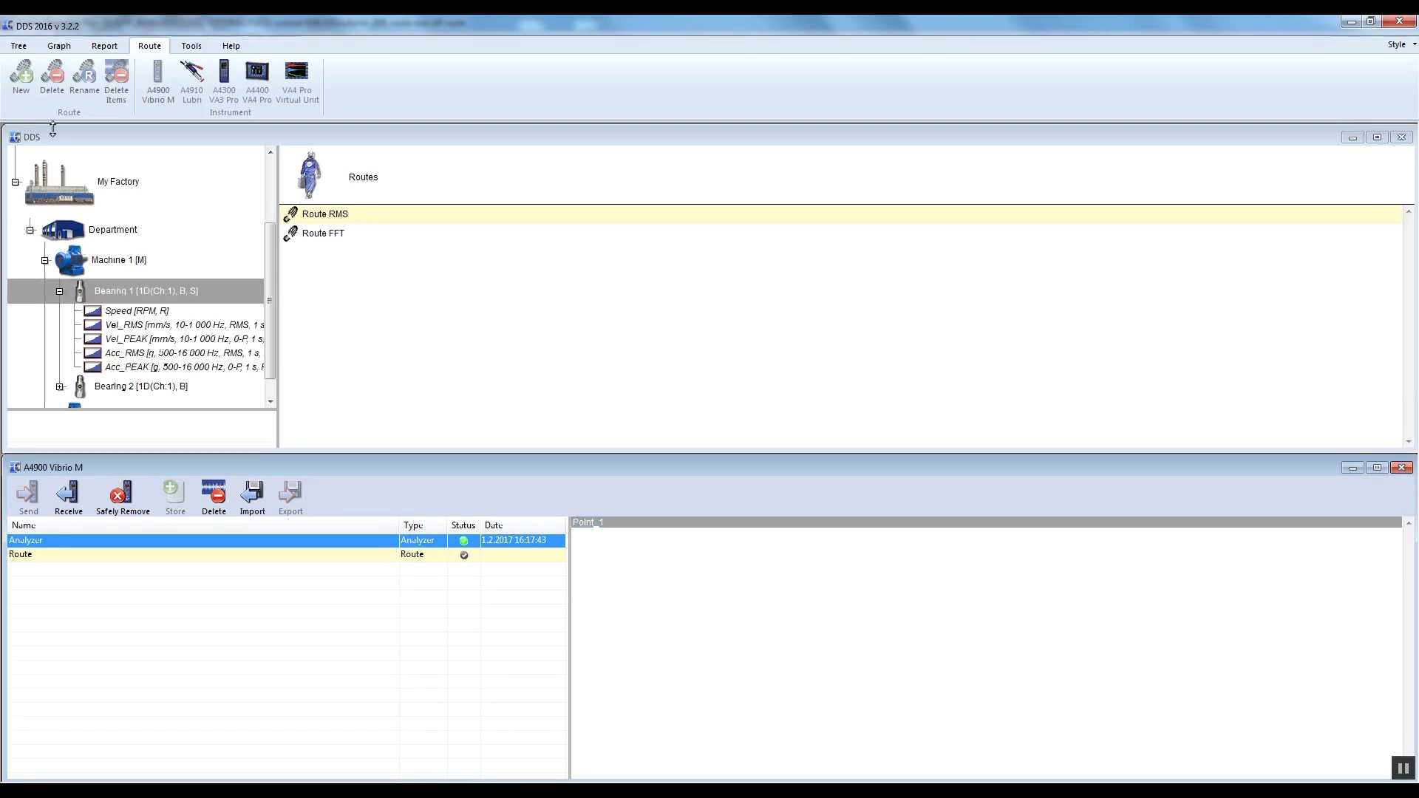
pyautogui.click(63, 47)
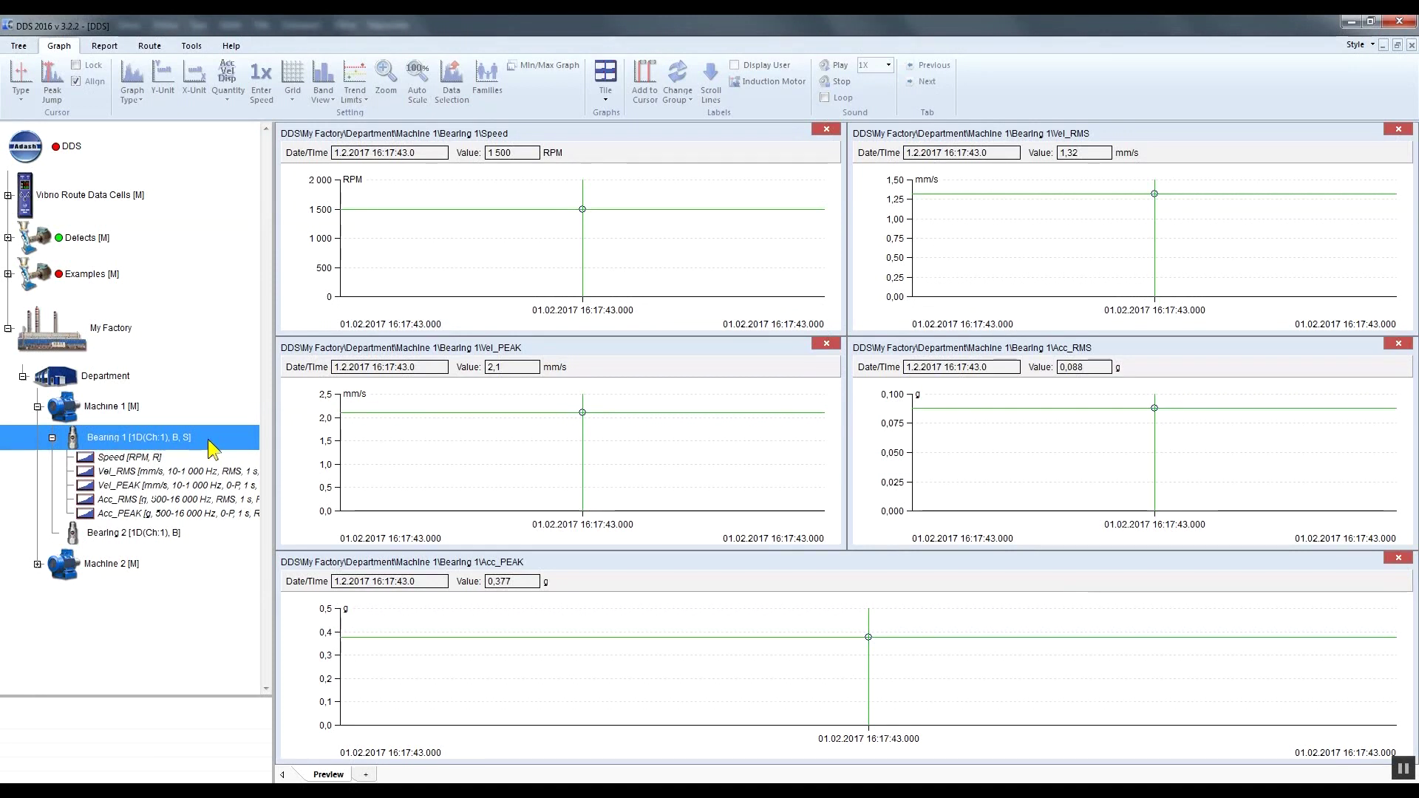
pyautogui.click(163, 460)
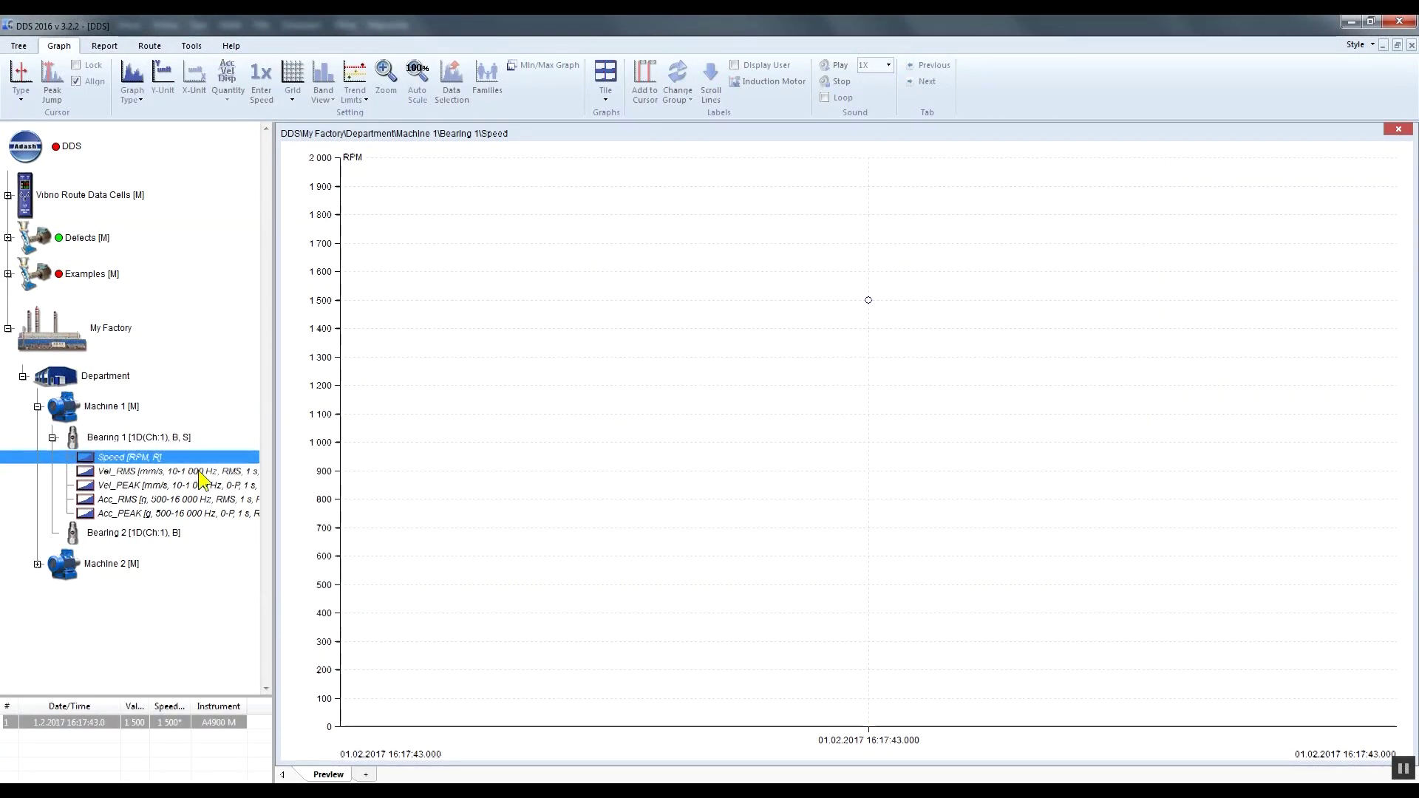
pyautogui.click(199, 475)
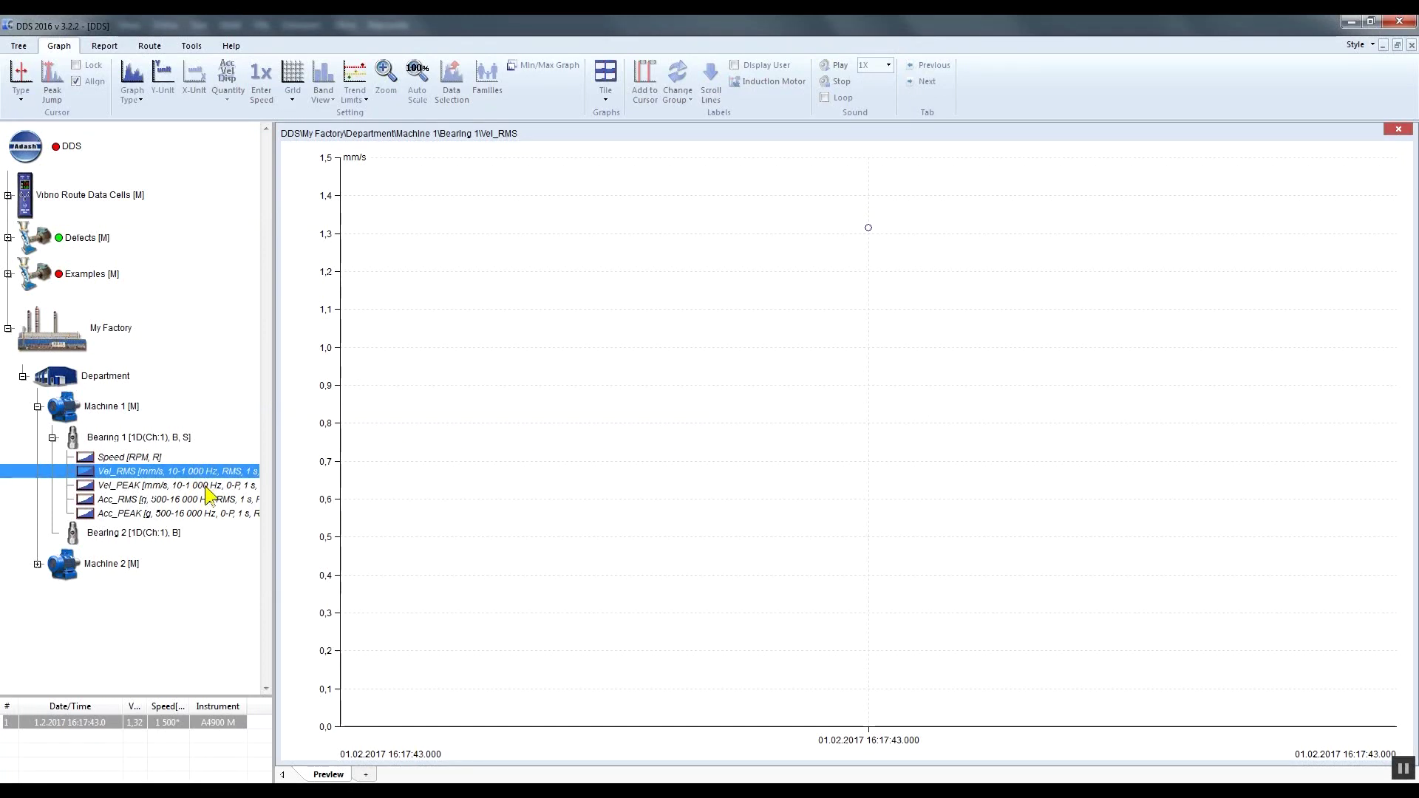
pyautogui.click(203, 486)
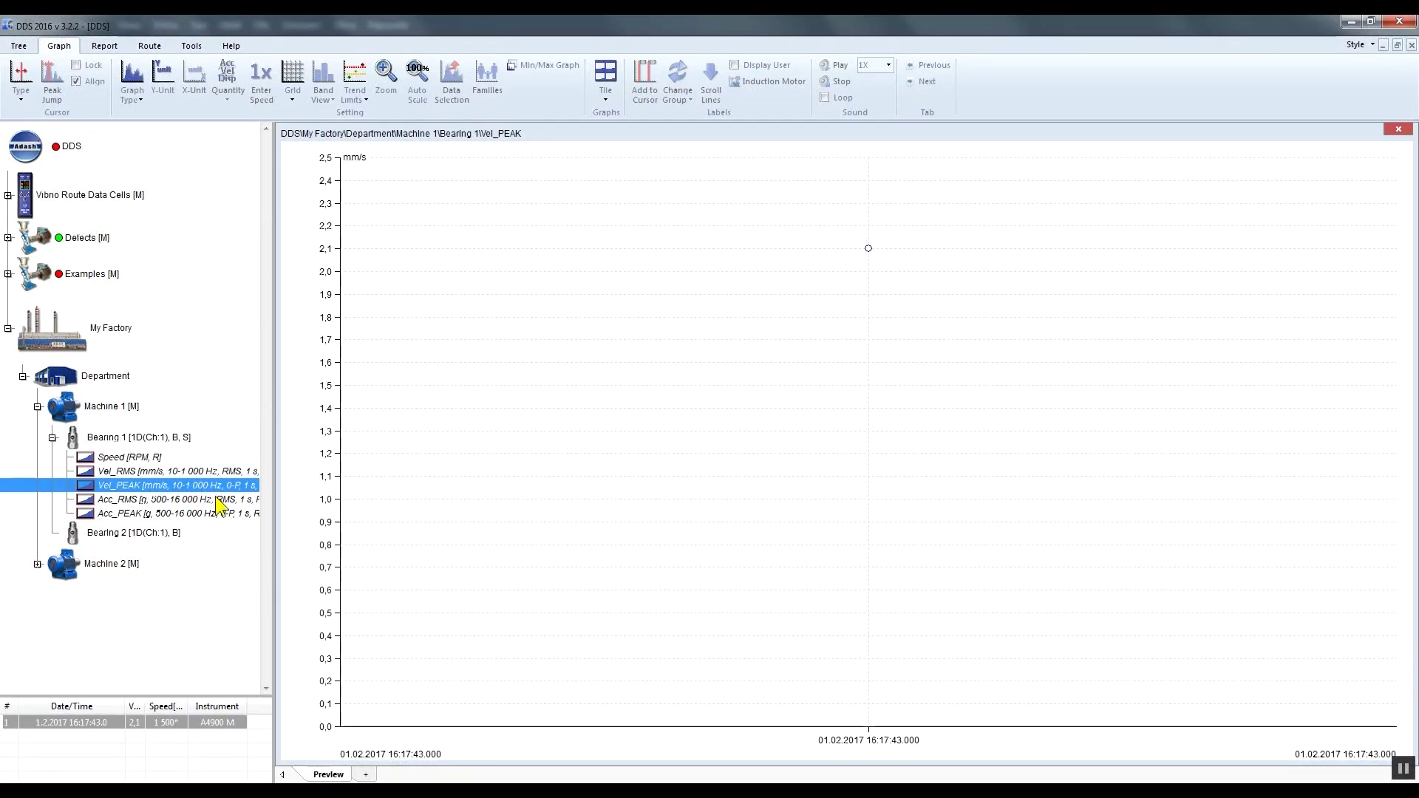
pyautogui.click(219, 501)
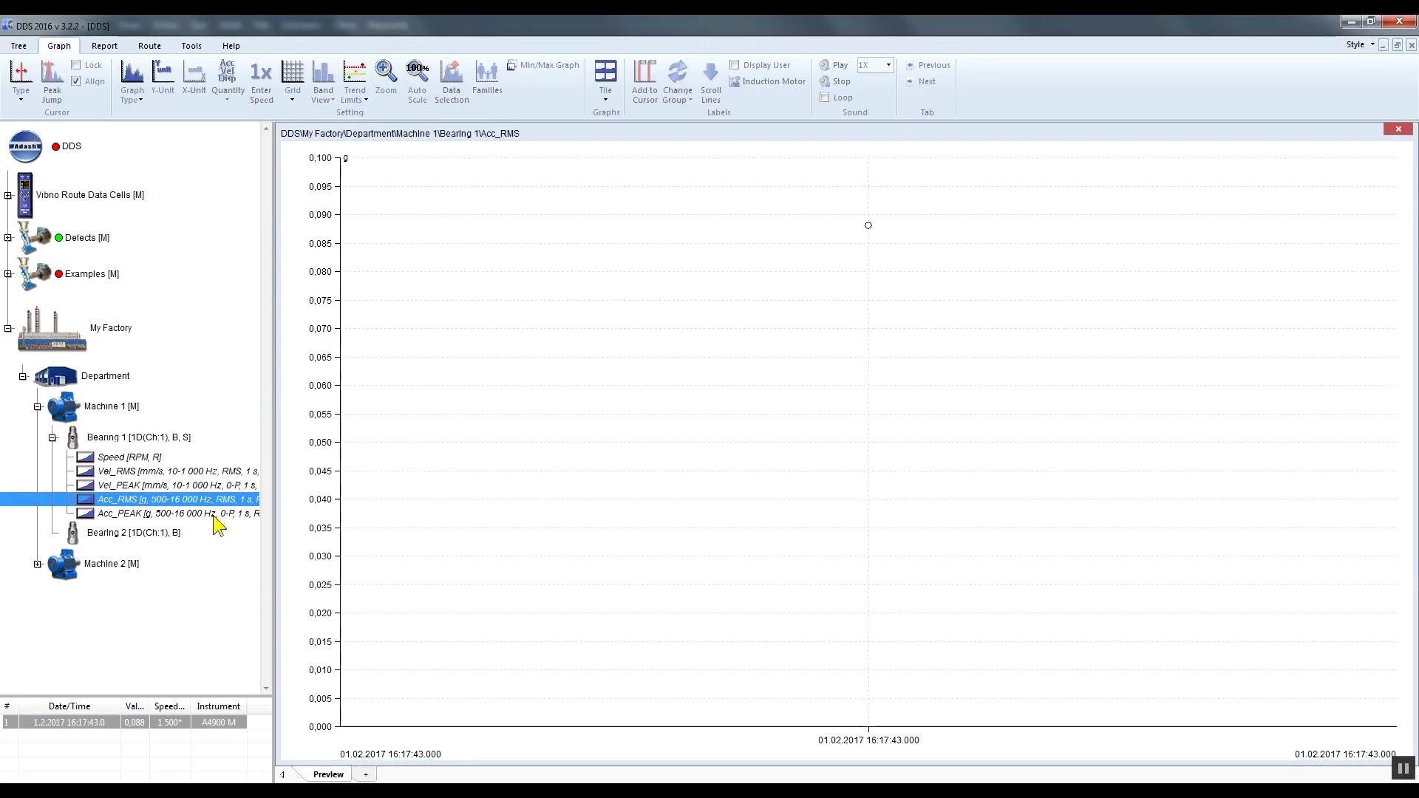
pyautogui.click(218, 515)
pyautogui.click(128, 439)
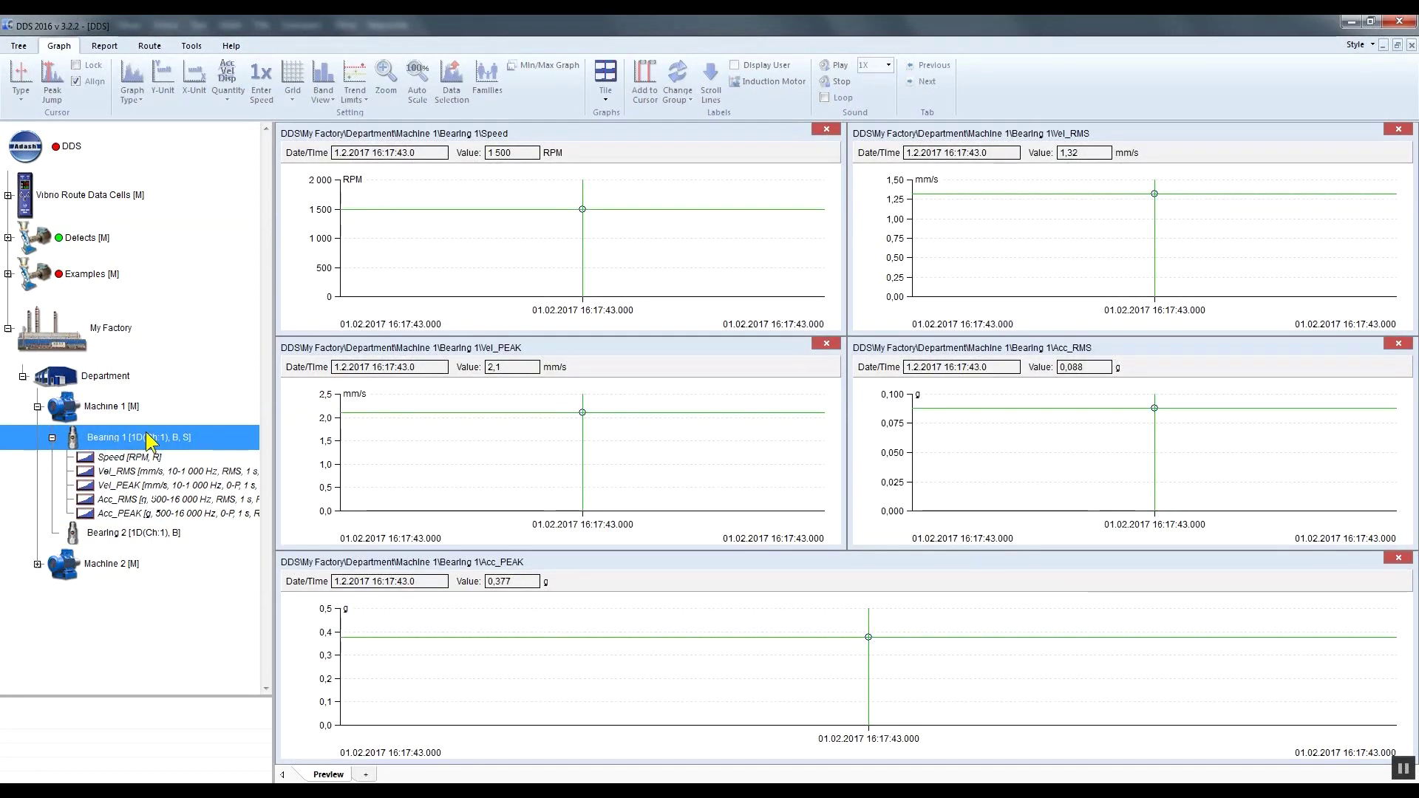
# Return to the Route view, reveal Point_1's measurements and select Machine 1's Bearing 2
pyautogui.click(148, 45)
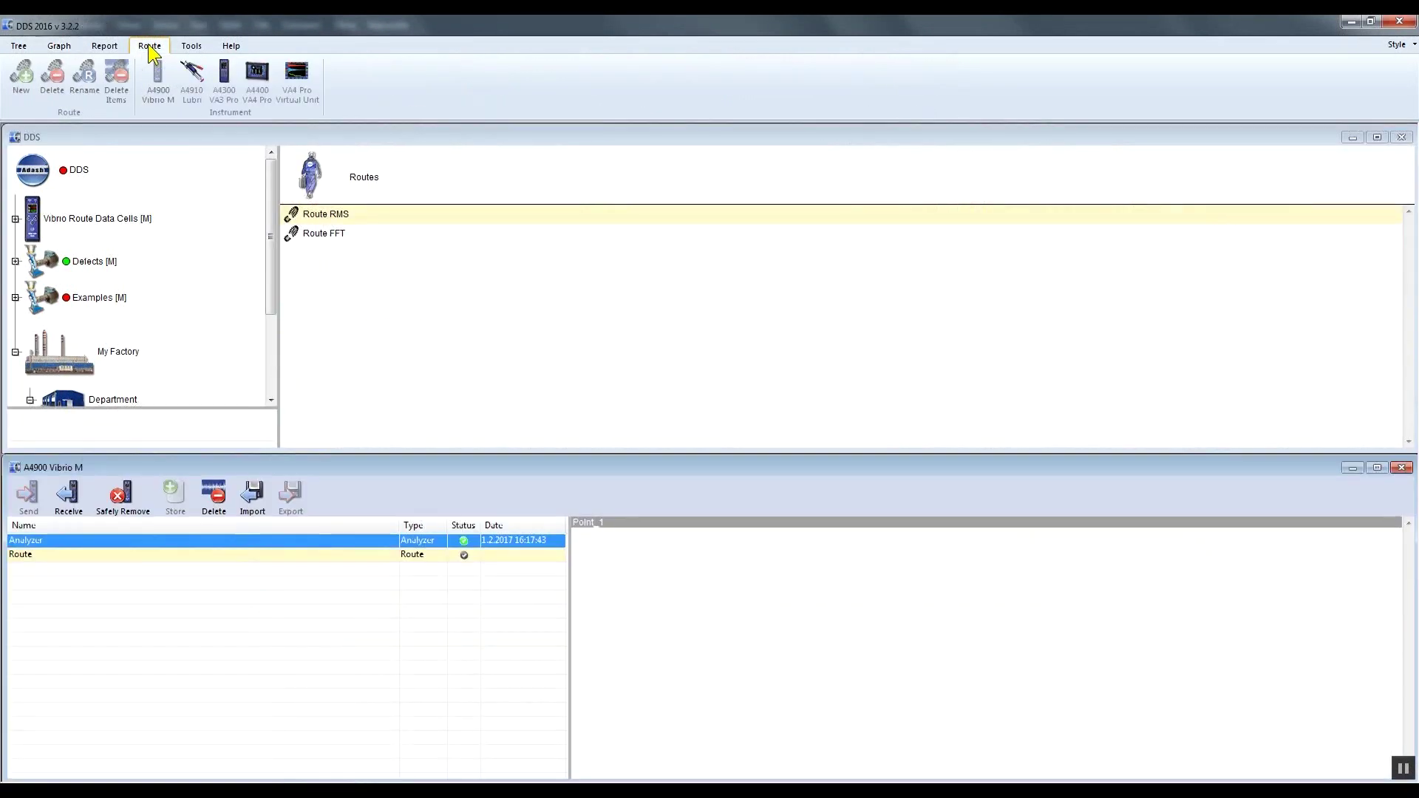
pyautogui.click(633, 525)
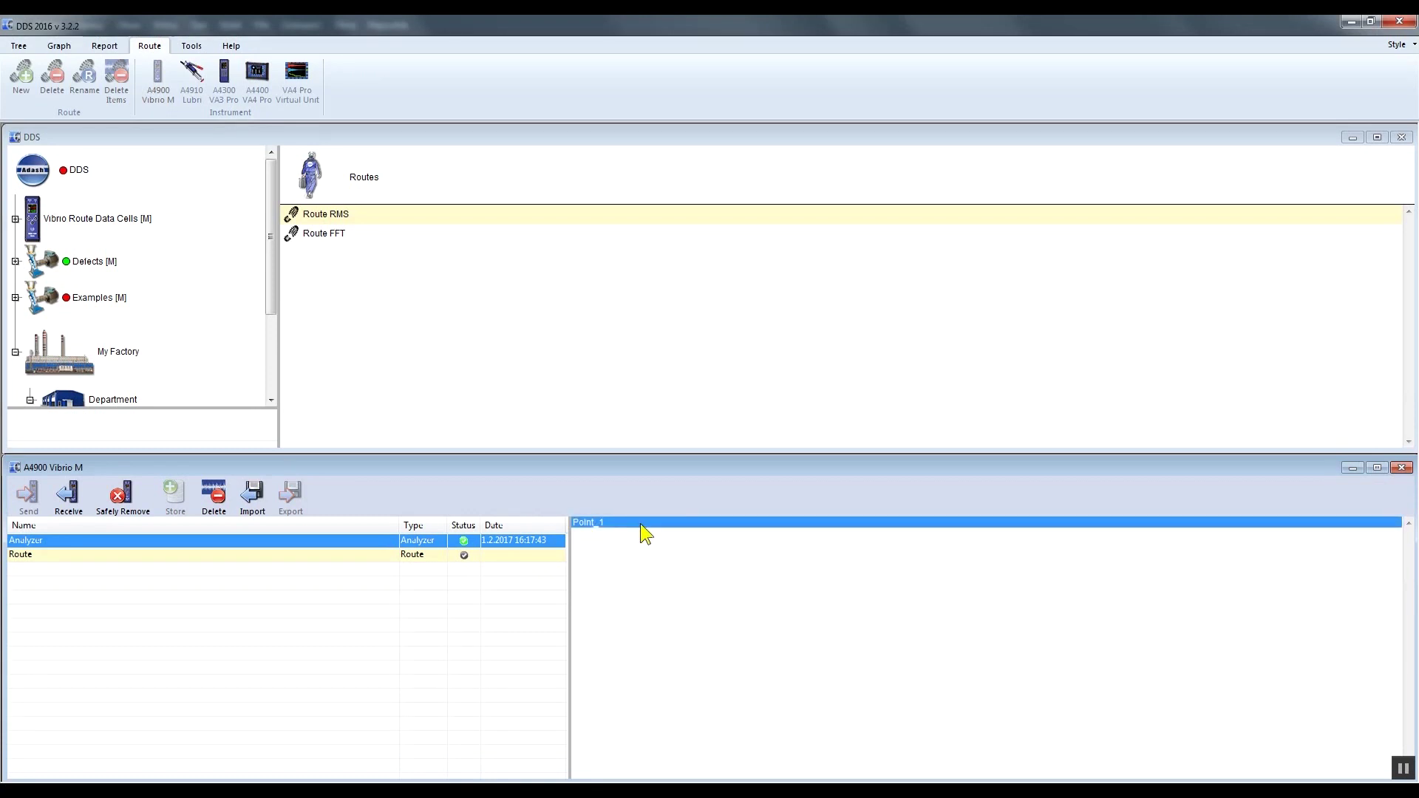
pyautogui.doubleClick(642, 525)
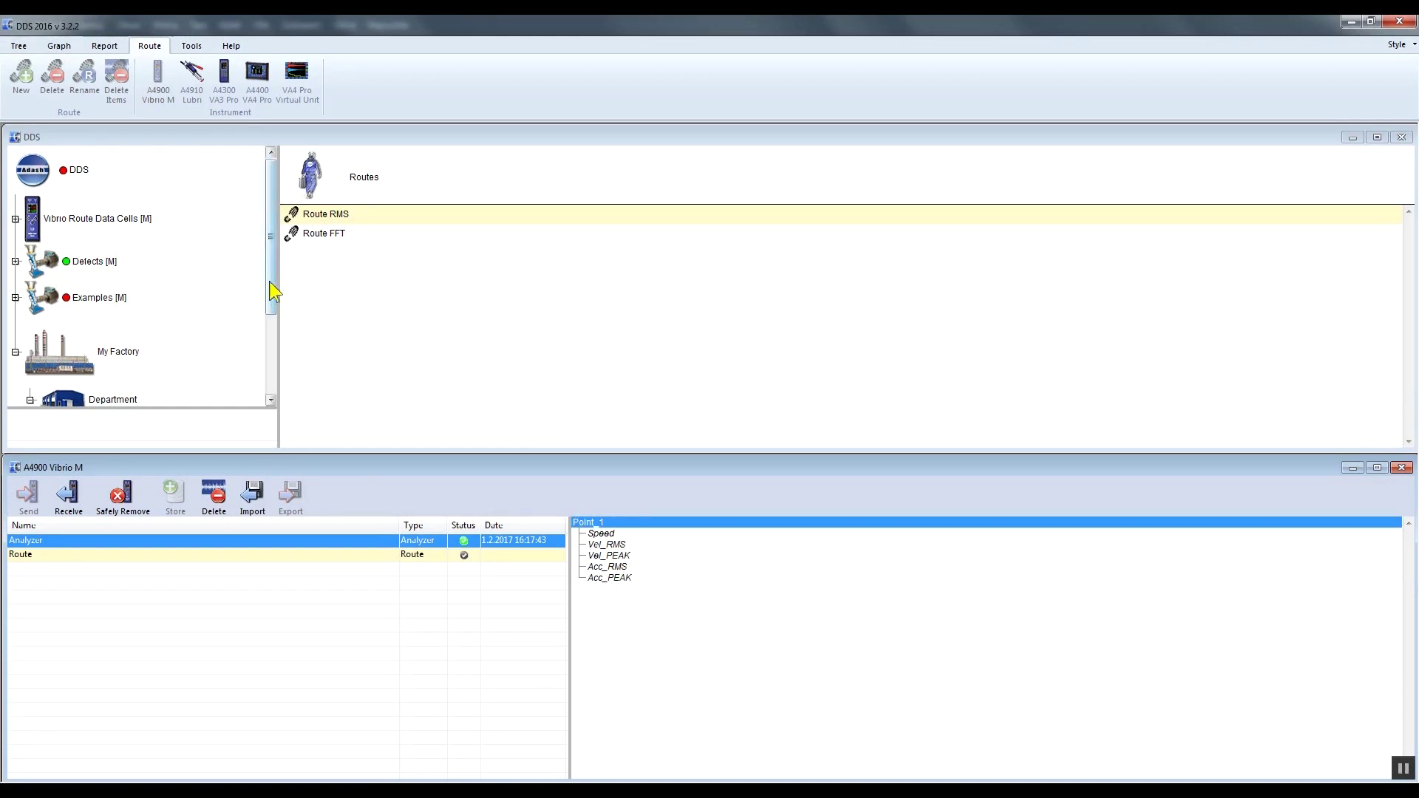
pyautogui.moveTo(274, 292); pyautogui.dragTo(272, 354)
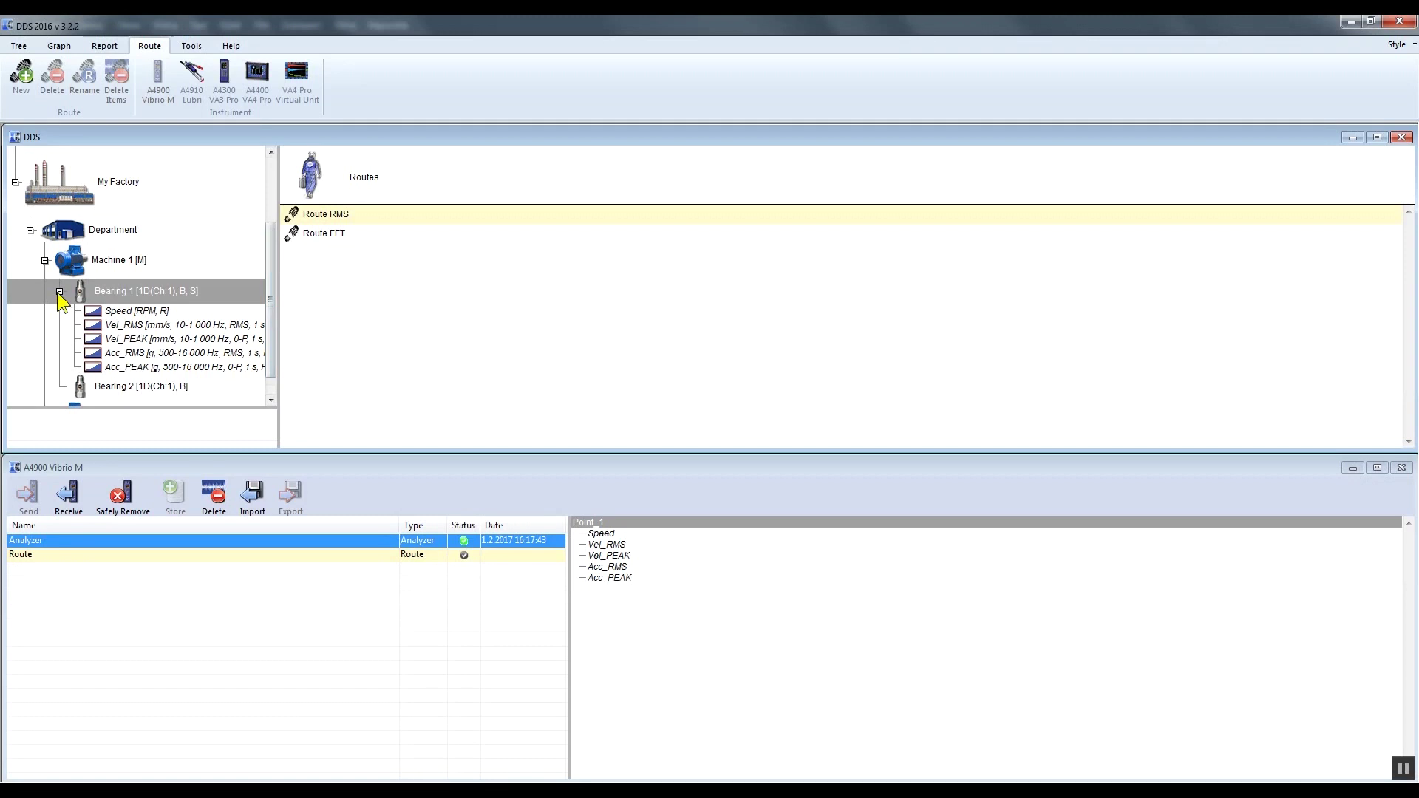
pyautogui.click(59, 290)
pyautogui.click(102, 353)
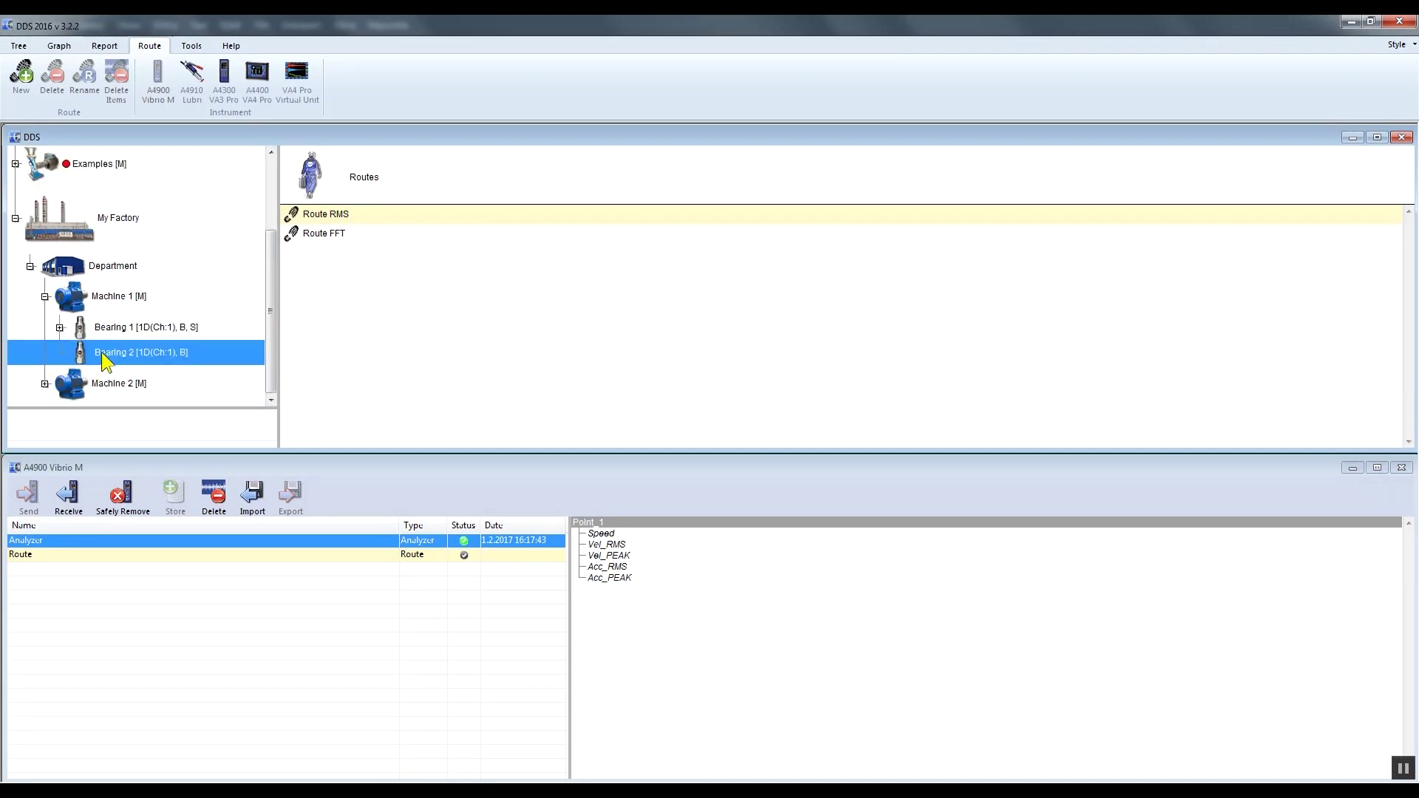
# Drag the received Vel_RMS reading onto Bearing 2, then collapse Bearing 2 and Machine 1
pyautogui.click(611, 545)
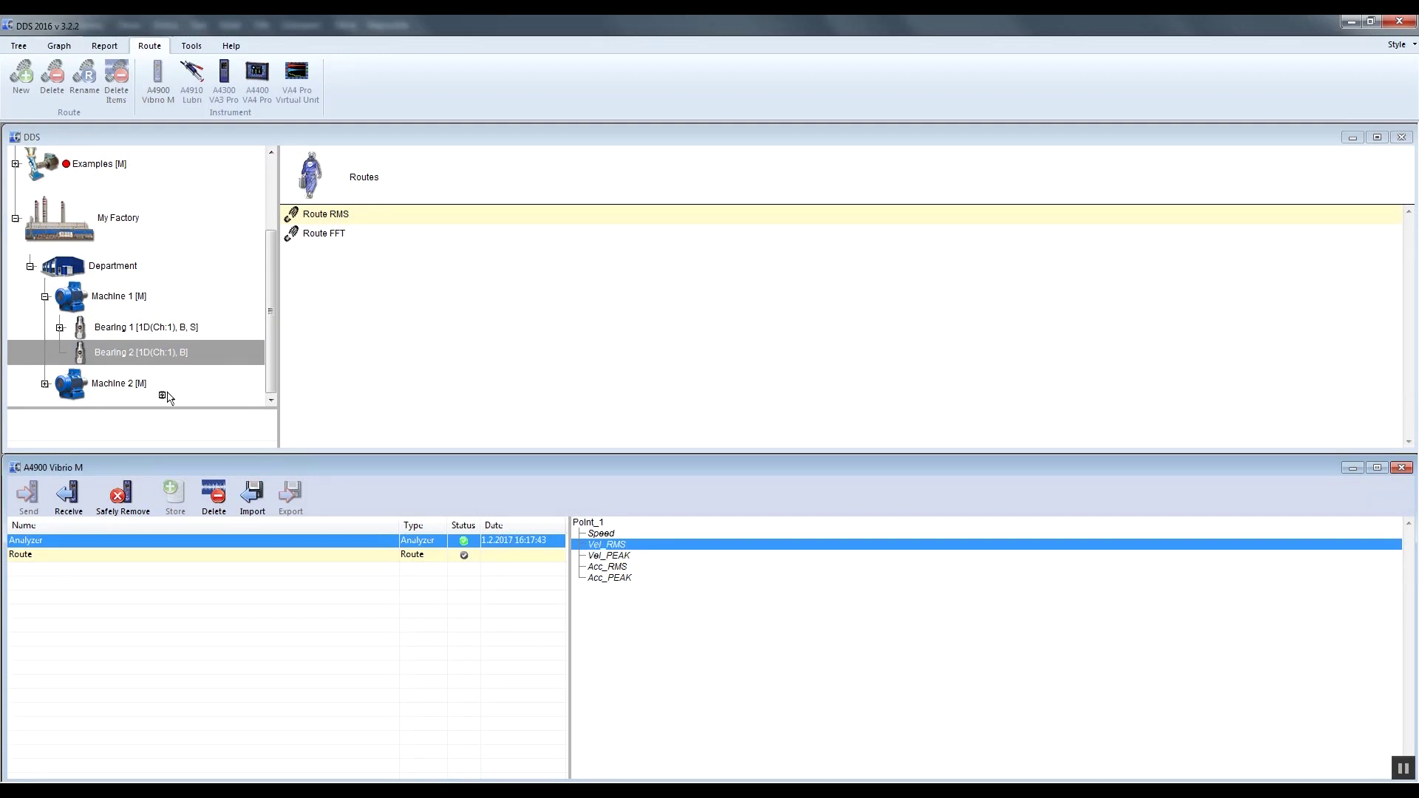
pyautogui.moveTo(610, 545); pyautogui.dragTo(133, 353)
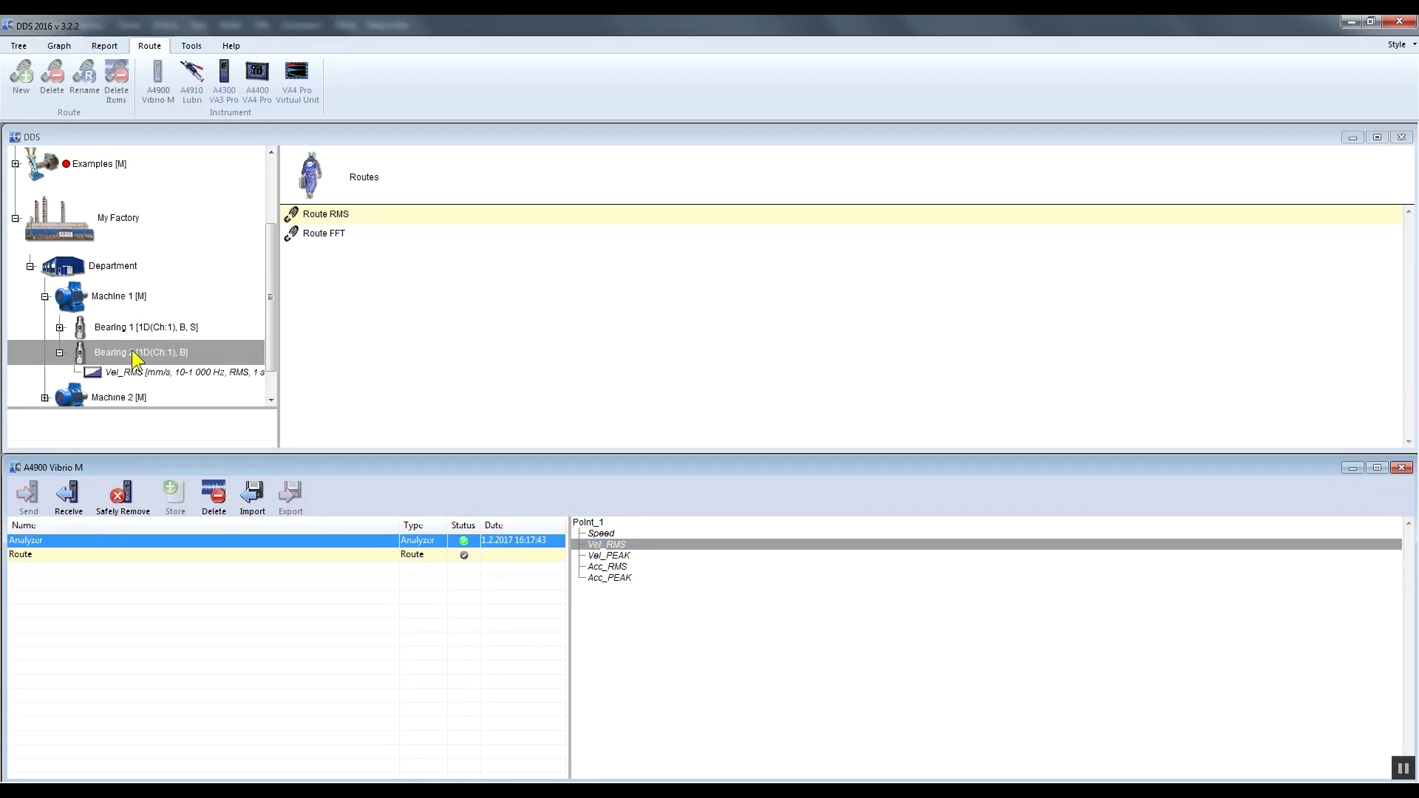
pyautogui.click(59, 354)
pyautogui.click(45, 296)
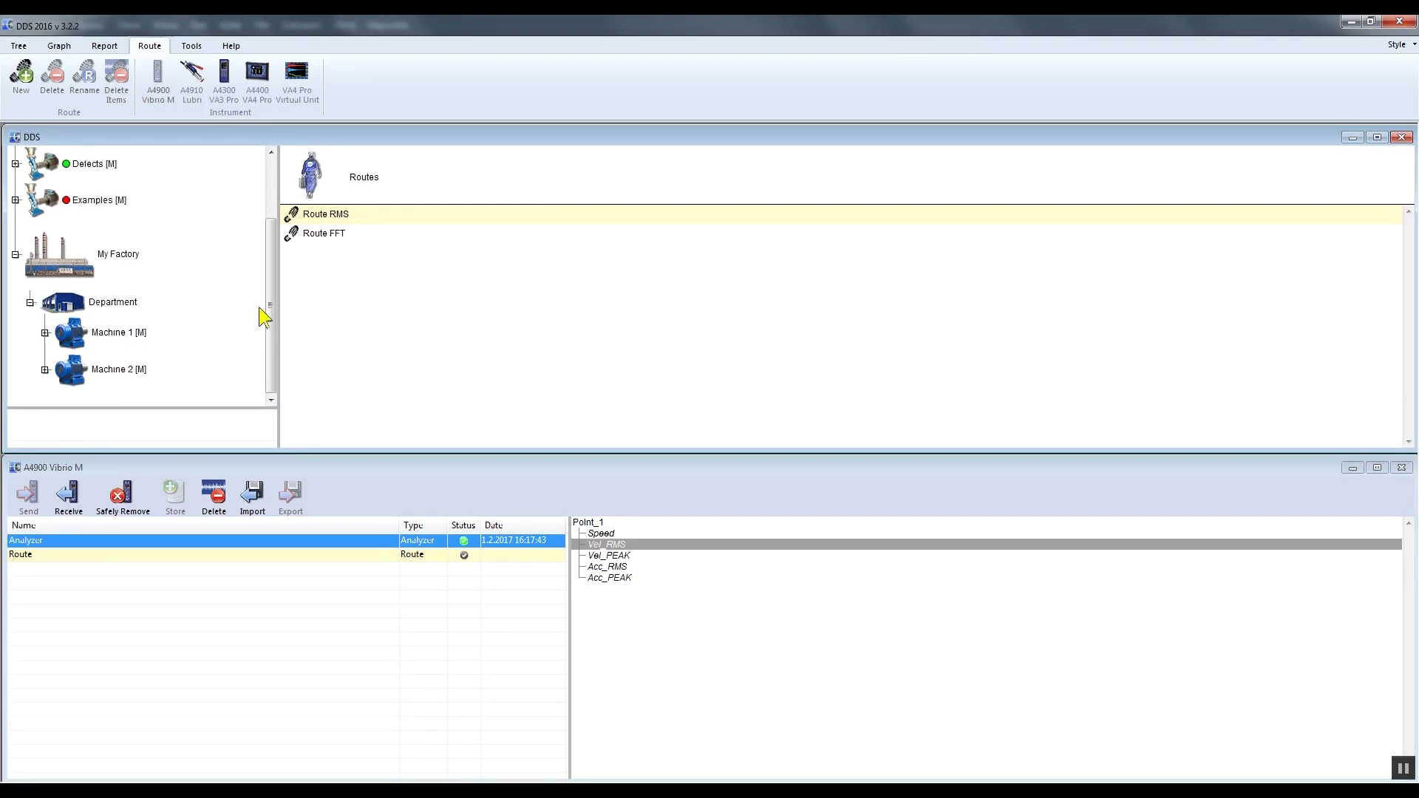
# Expand Machine 2's Bearing 2 and drag the received Vel_RMS reading onto it
pyautogui.click(45, 371)
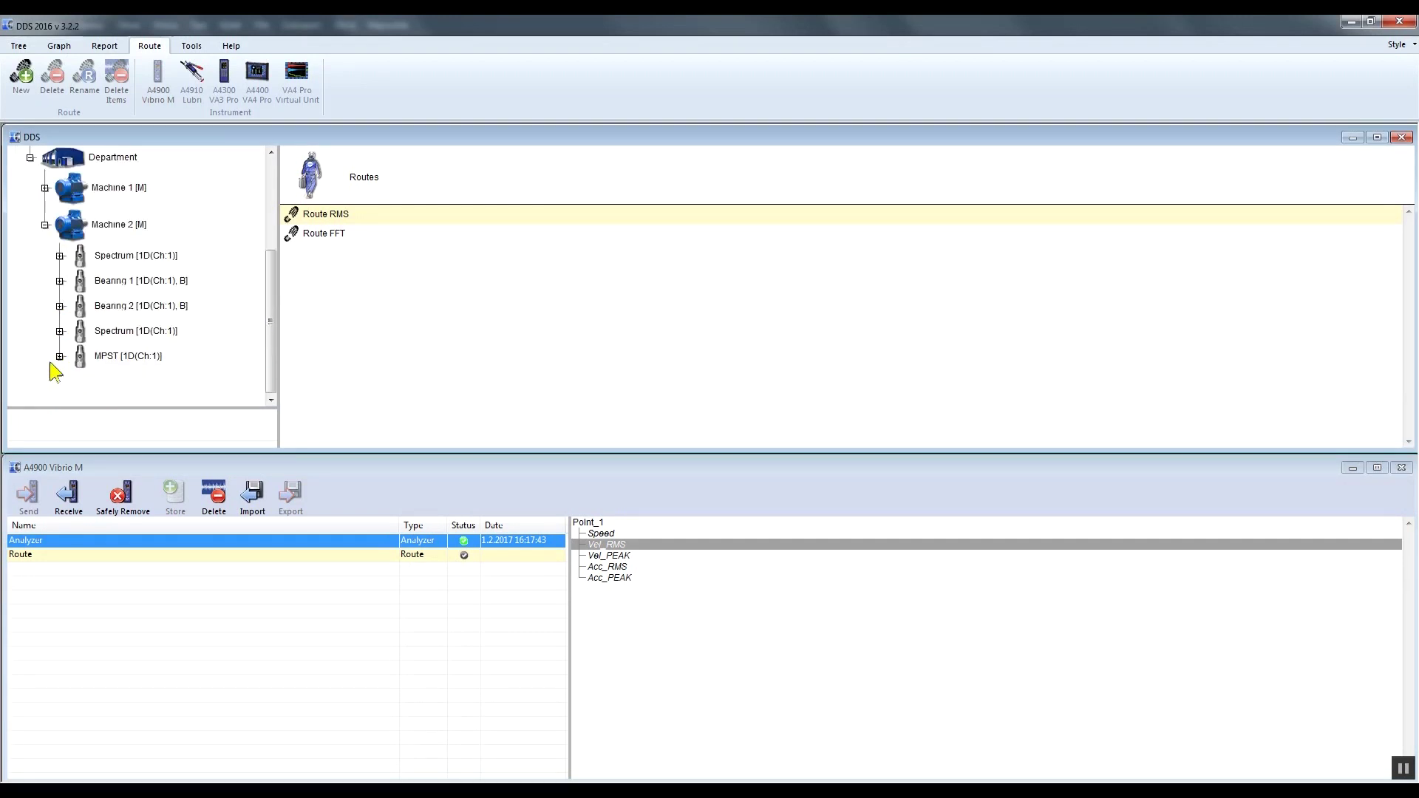
pyautogui.click(58, 306)
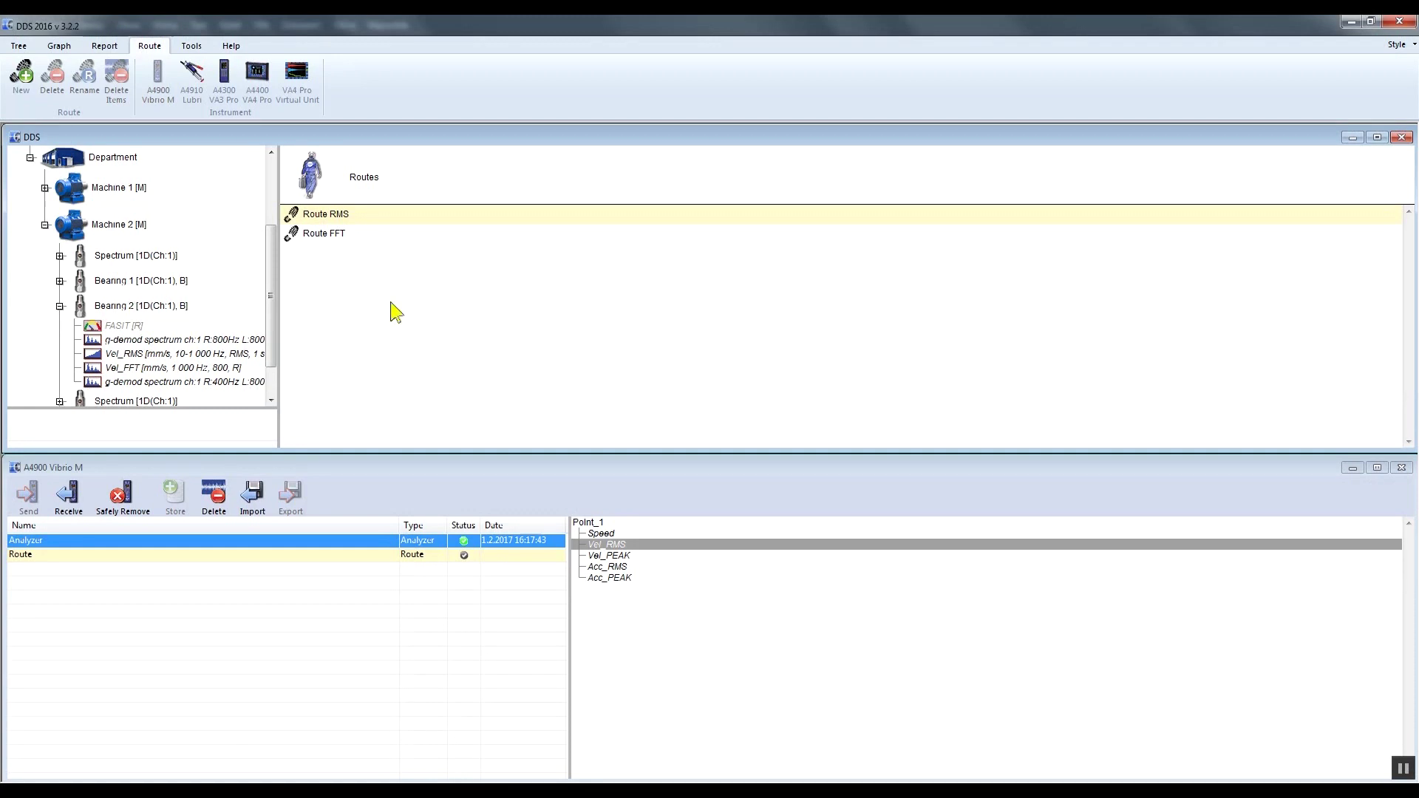
pyautogui.click(629, 558)
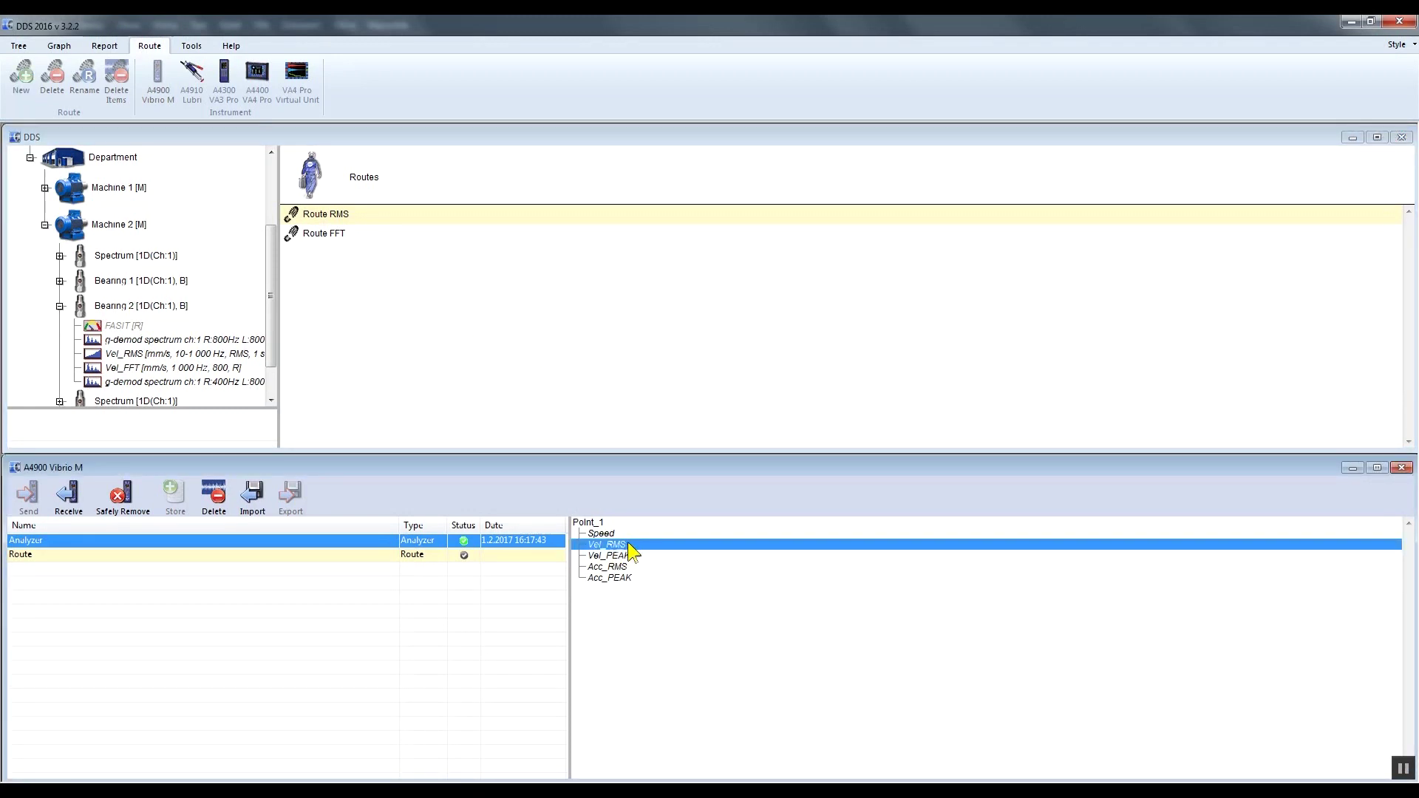
pyautogui.moveTo(630, 551); pyautogui.dragTo(285, 434)
pyautogui.moveTo(284, 433)
pyautogui.mouseDown()
pyautogui.moveTo(183, 383)
pyautogui.moveTo(183, 353)
pyautogui.mouseUp()
pyautogui.moveTo(177, 343); pyautogui.dragTo(176, 349)
# Graph Machine 2 Bearing 2's Vel_RMS trend, ending at 1.32 mm/s in 2017
pyautogui.click(59, 45)
pyautogui.click(115, 579)
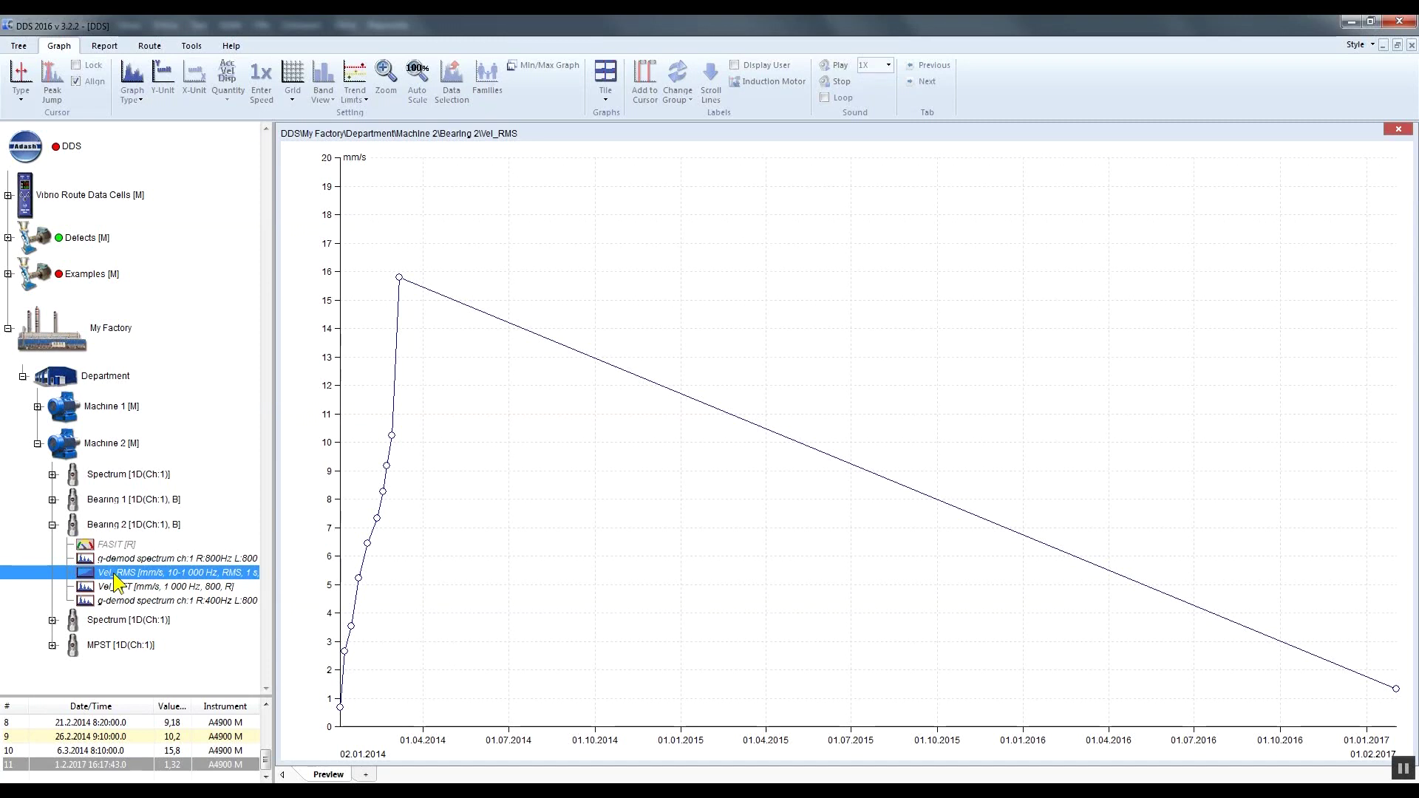